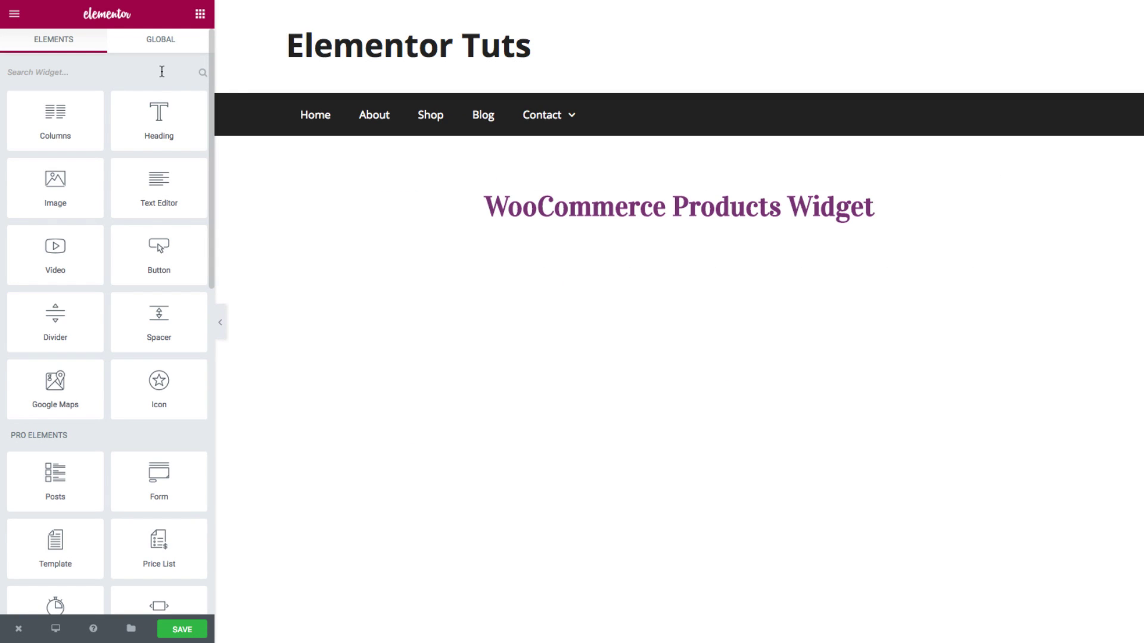
- Find WC Products by searching 'wc', place it under the heading, and collapse Layout
left_click(162, 71)
type("wc")
left_click_drag(71, 122, 720, 245)
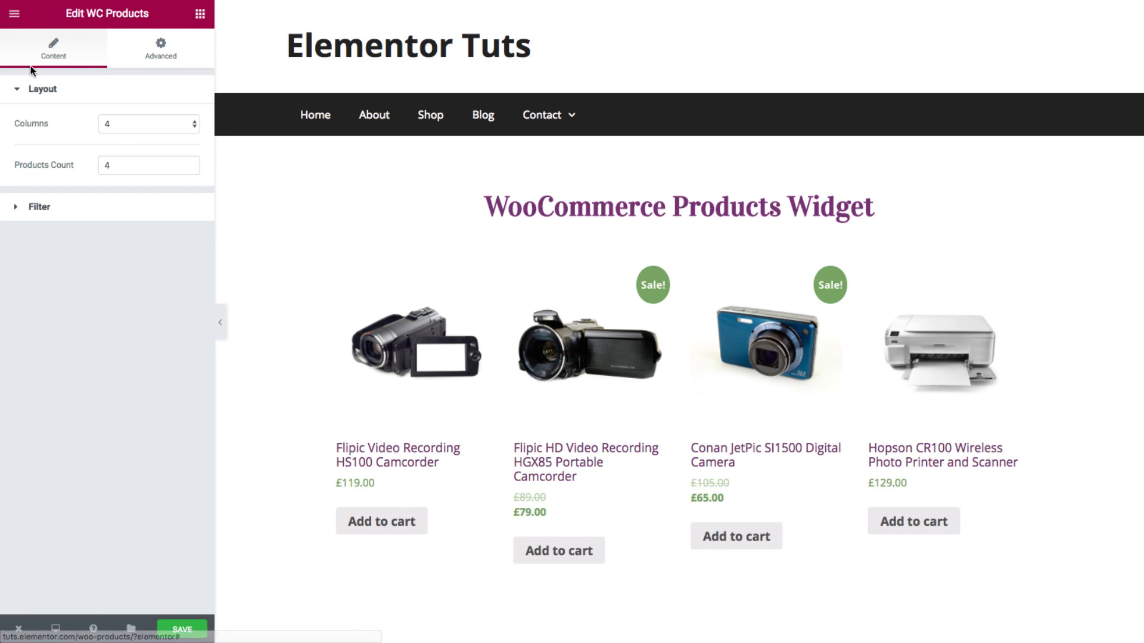
left_click(92, 98)
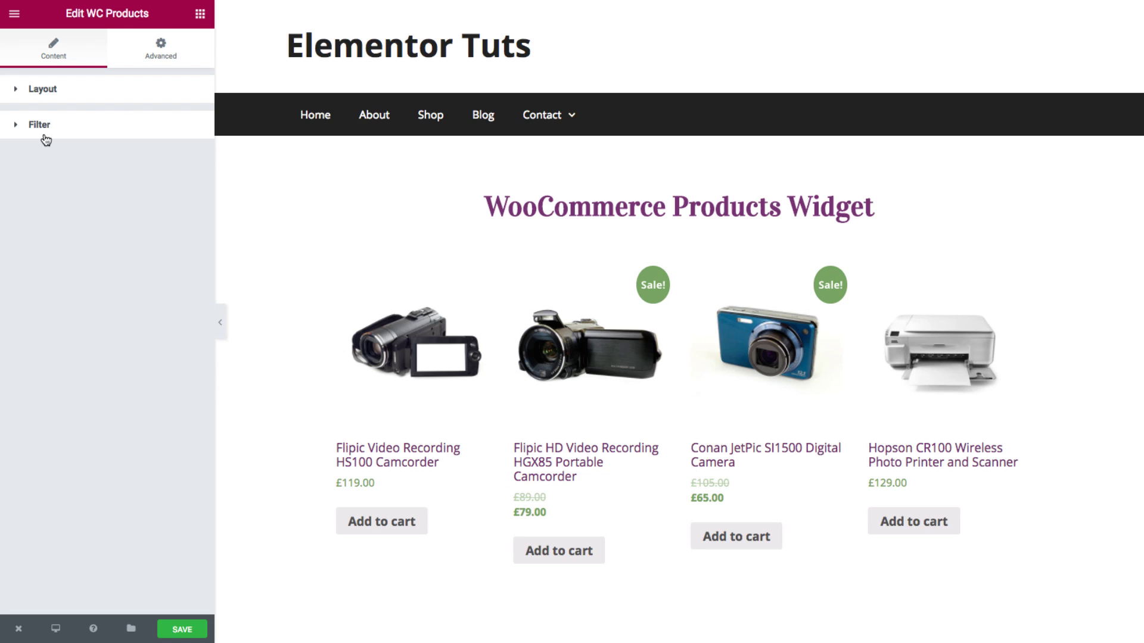
left_click(37, 104)
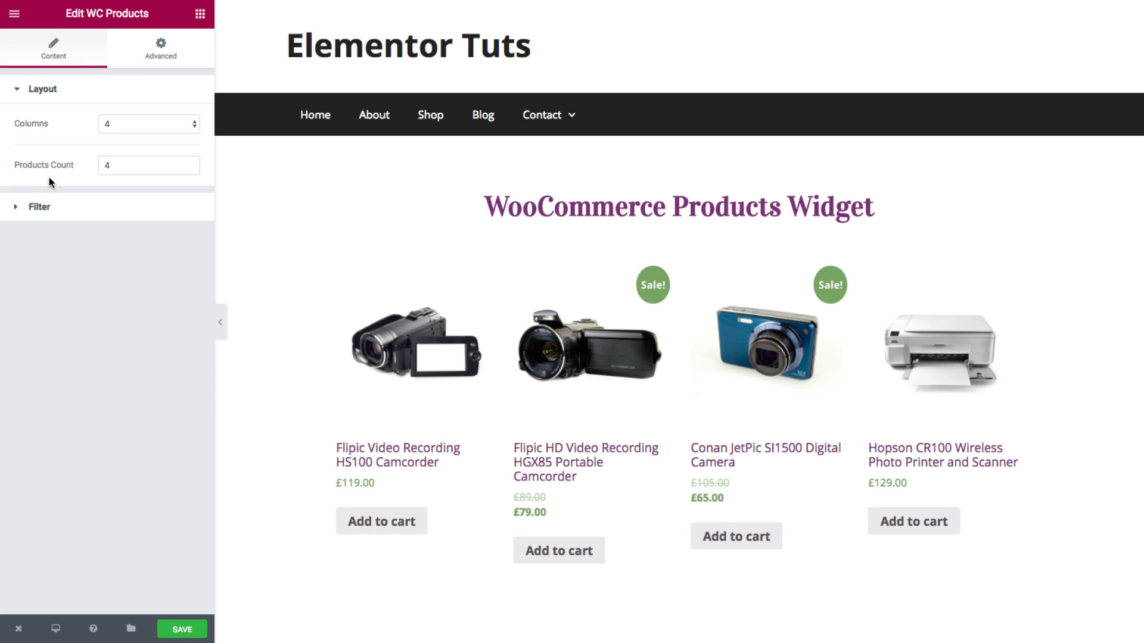
left_click(108, 124)
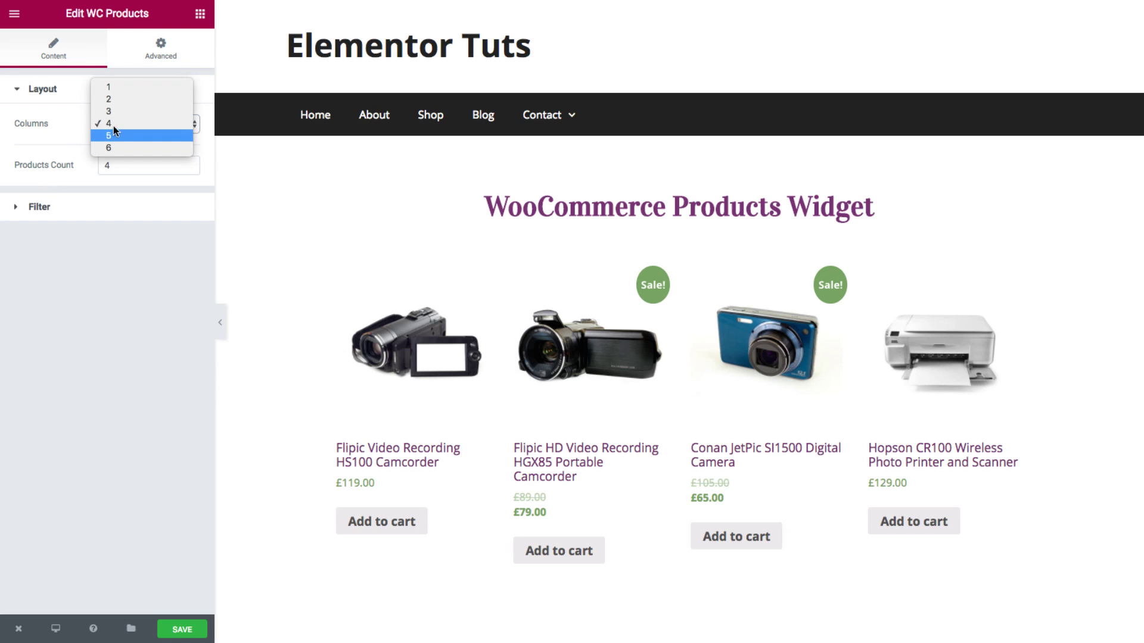
left_click(108, 99)
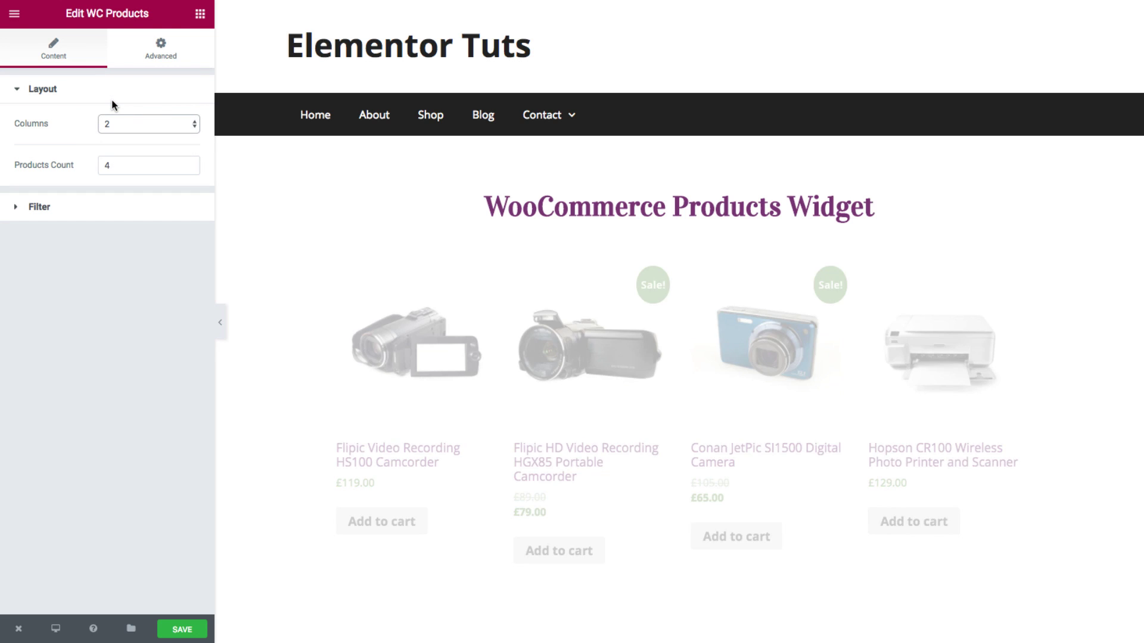
left_click(112, 131)
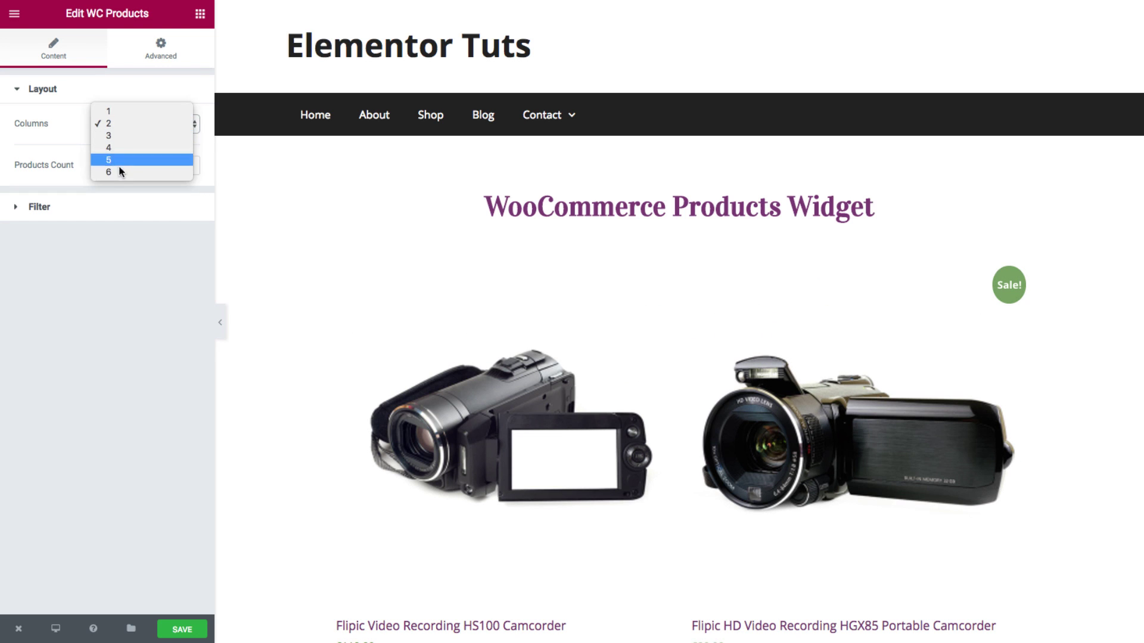
left_click(120, 175)
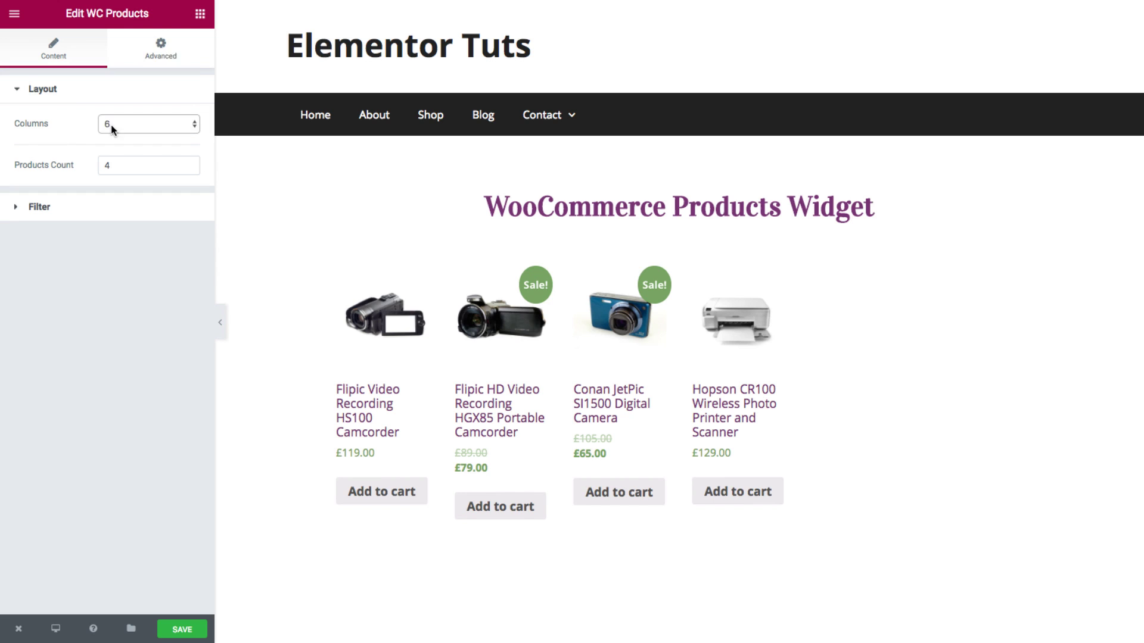
left_click(111, 124)
left_click(120, 99)
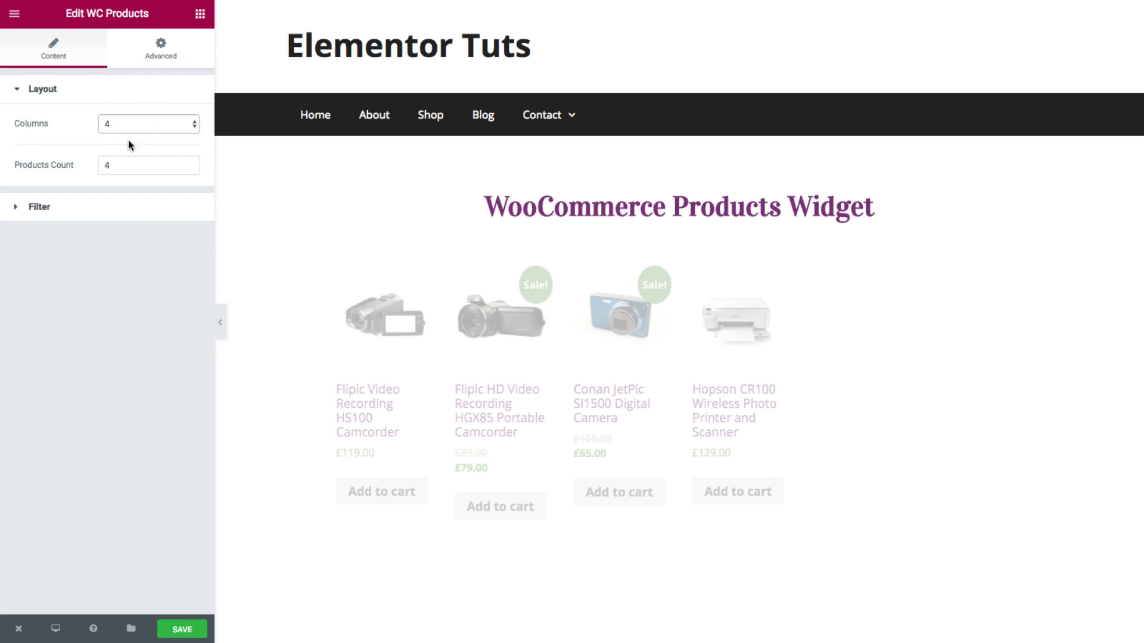
double_click(106, 166)
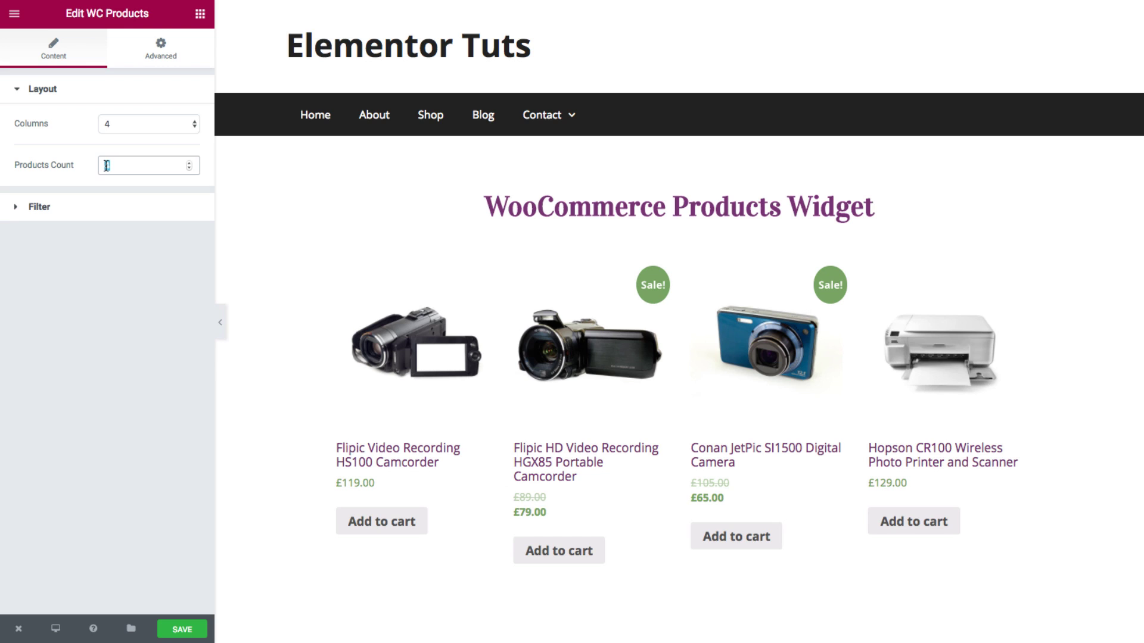
type("2")
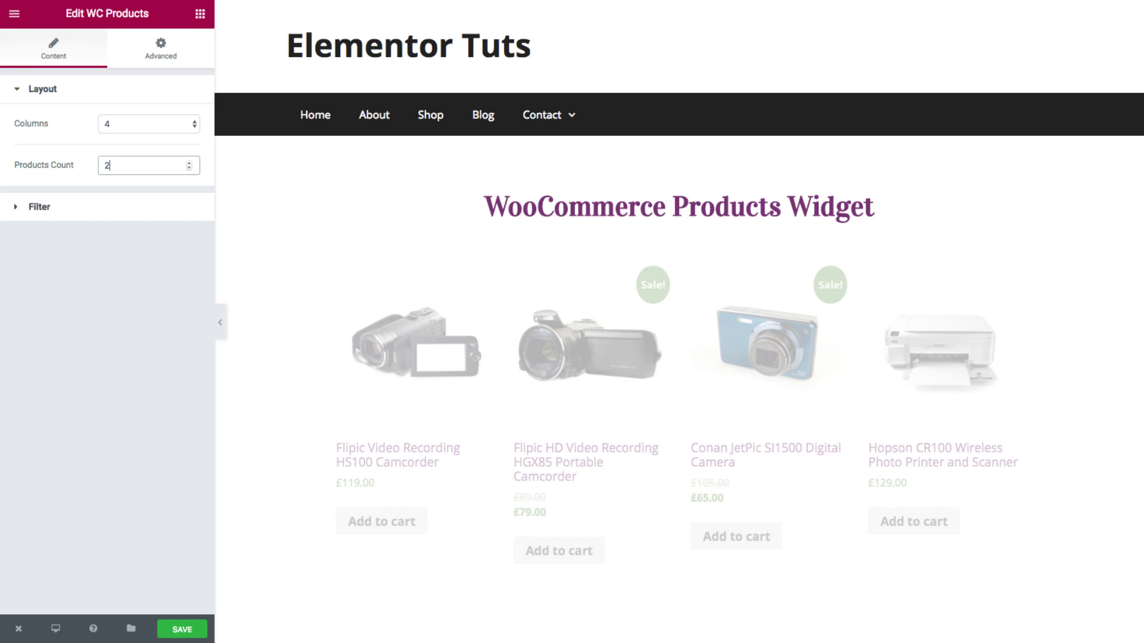
left_click_drag(120, 168, 100, 170)
type("20")
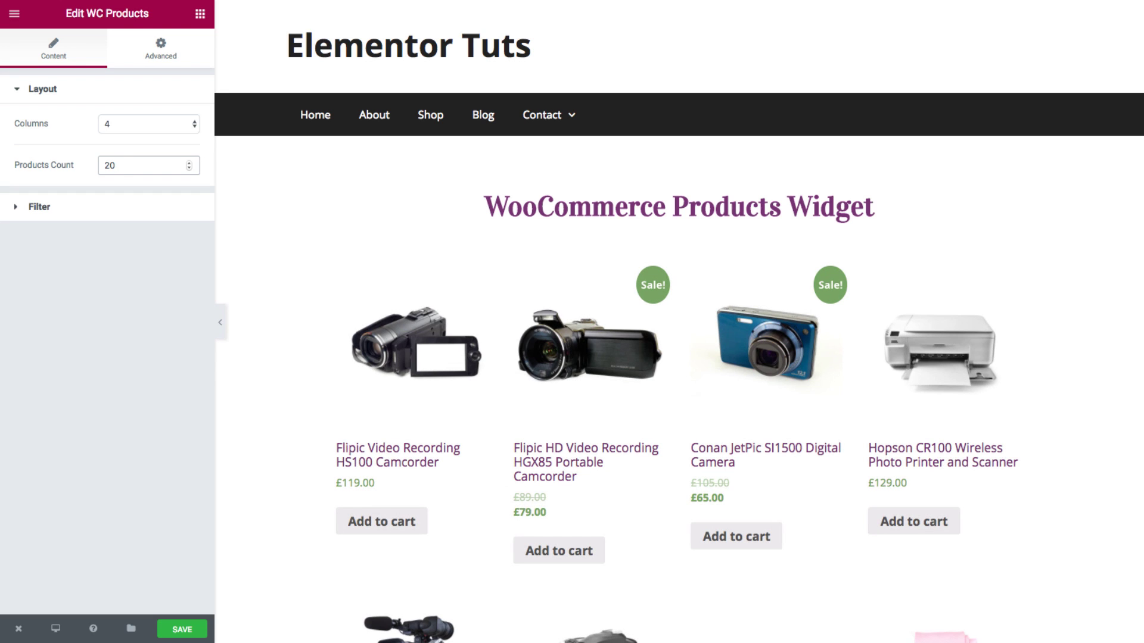
left_click_drag(121, 169, 100, 167)
type("4")
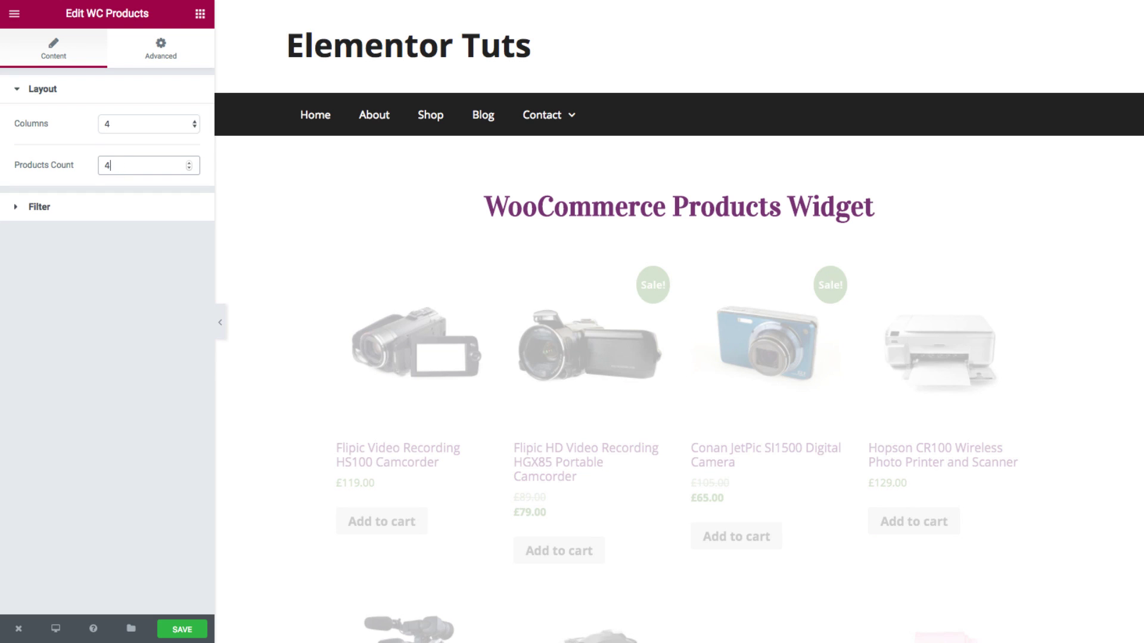
- Show the widget's Filter settings with Source kept as Products
left_click(76, 95)
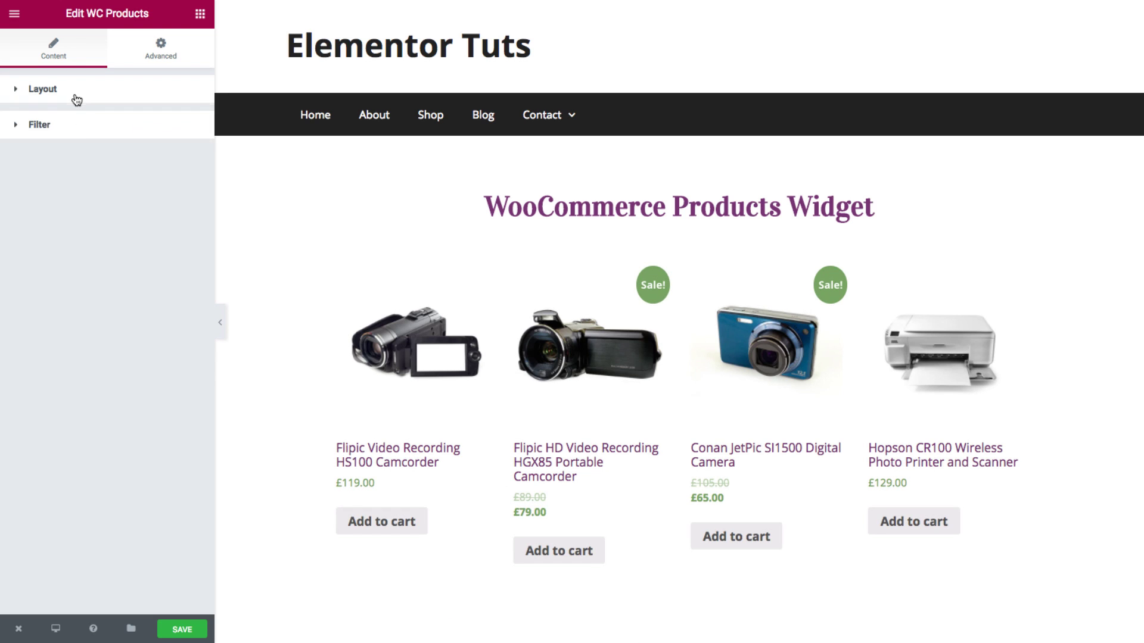
left_click(81, 137)
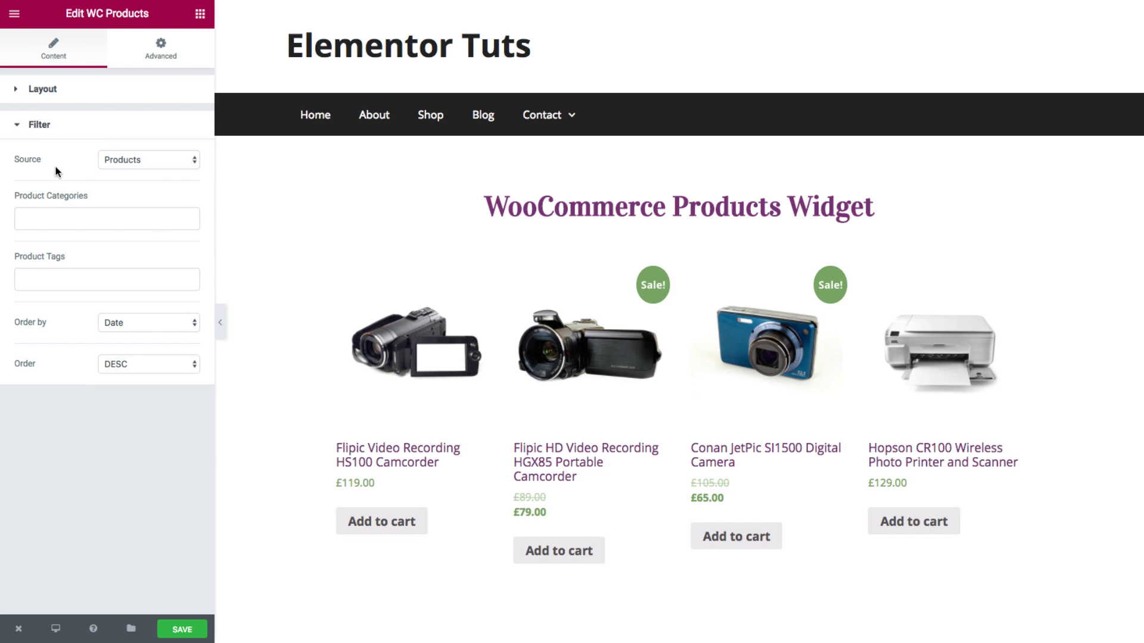
left_click(114, 163)
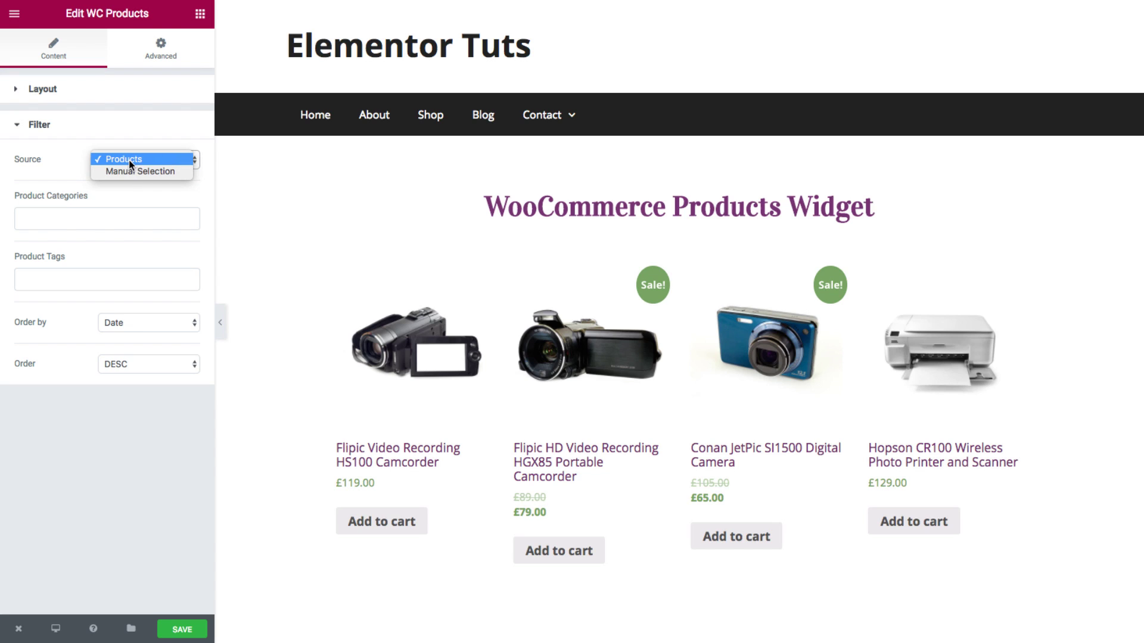
left_click(128, 160)
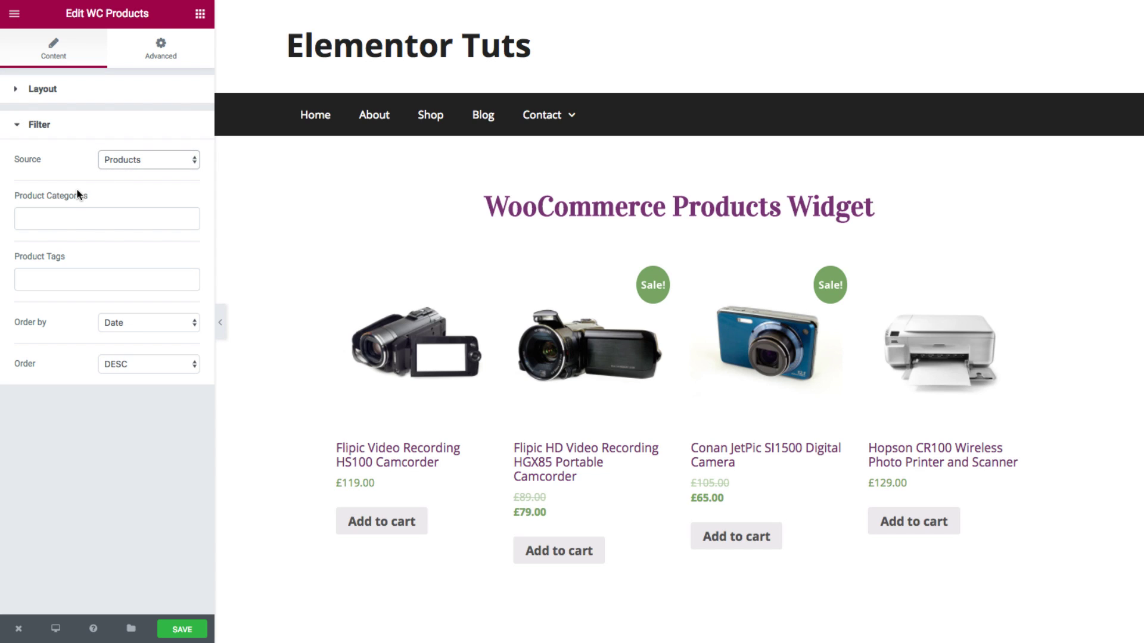
- Add Hoodies and T-shirts to the Product Categories filter
left_click(42, 222)
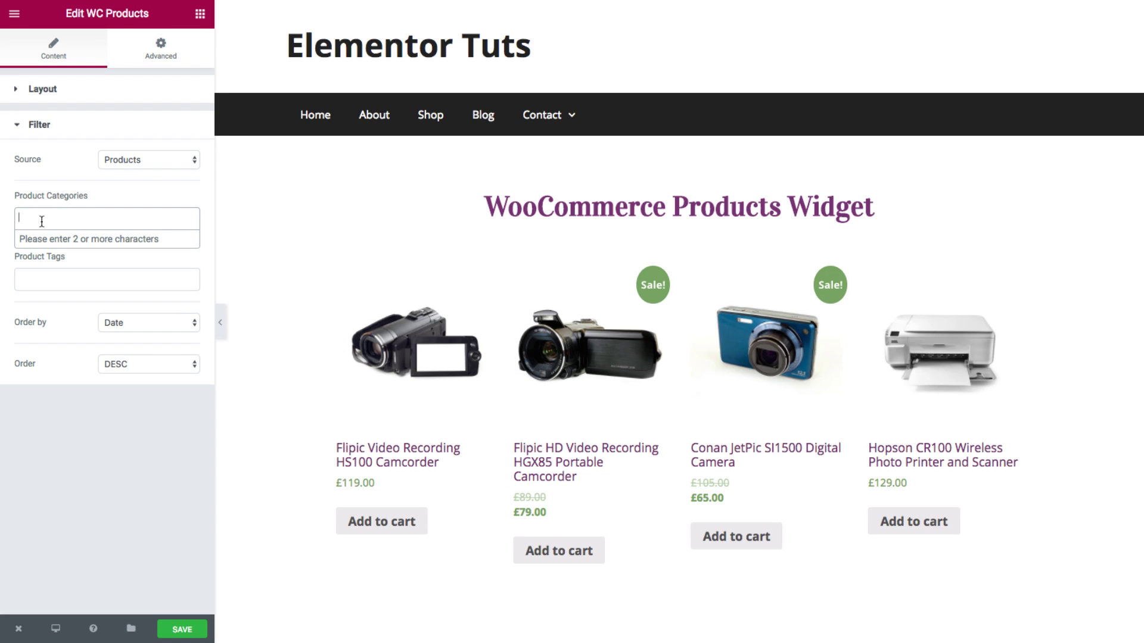
type("hoodies")
left_click(51, 240)
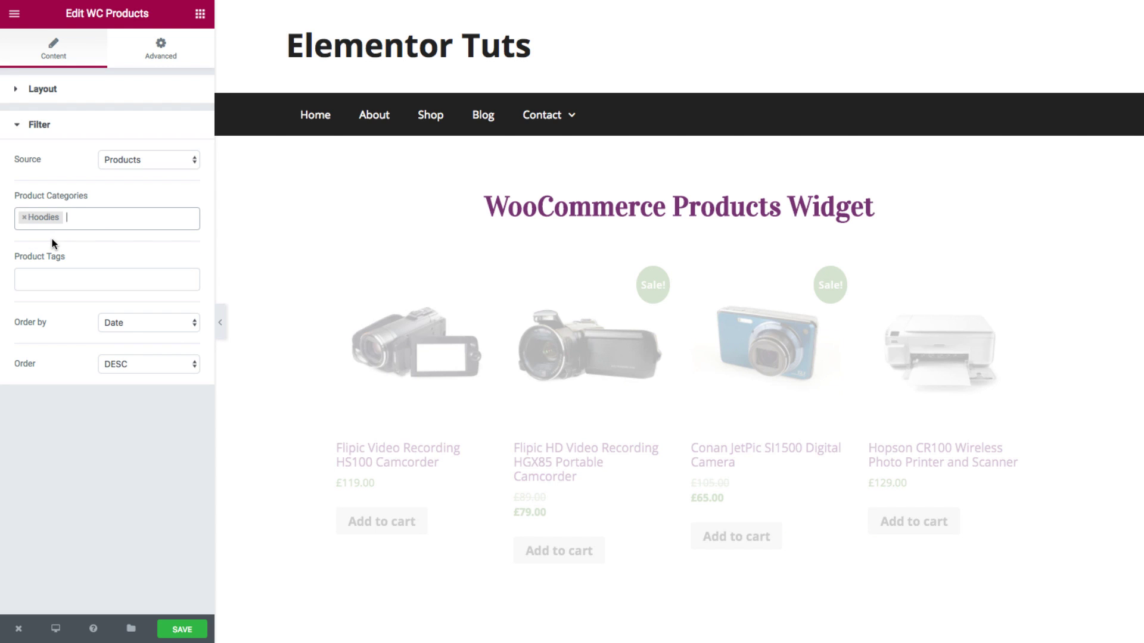
type("t-shirts")
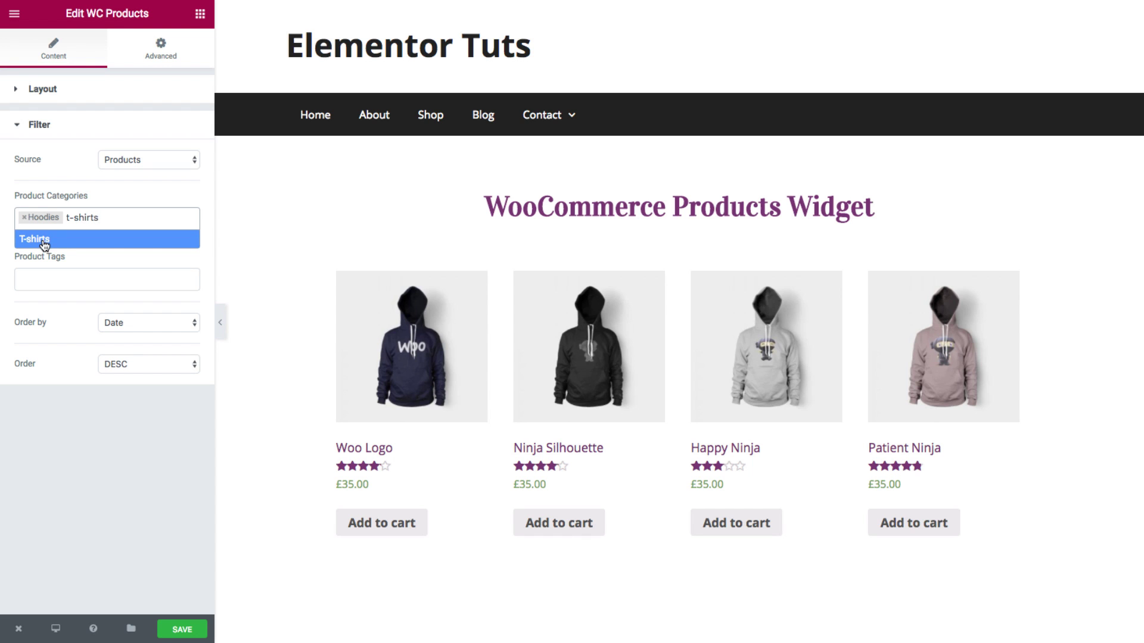
left_click(43, 241)
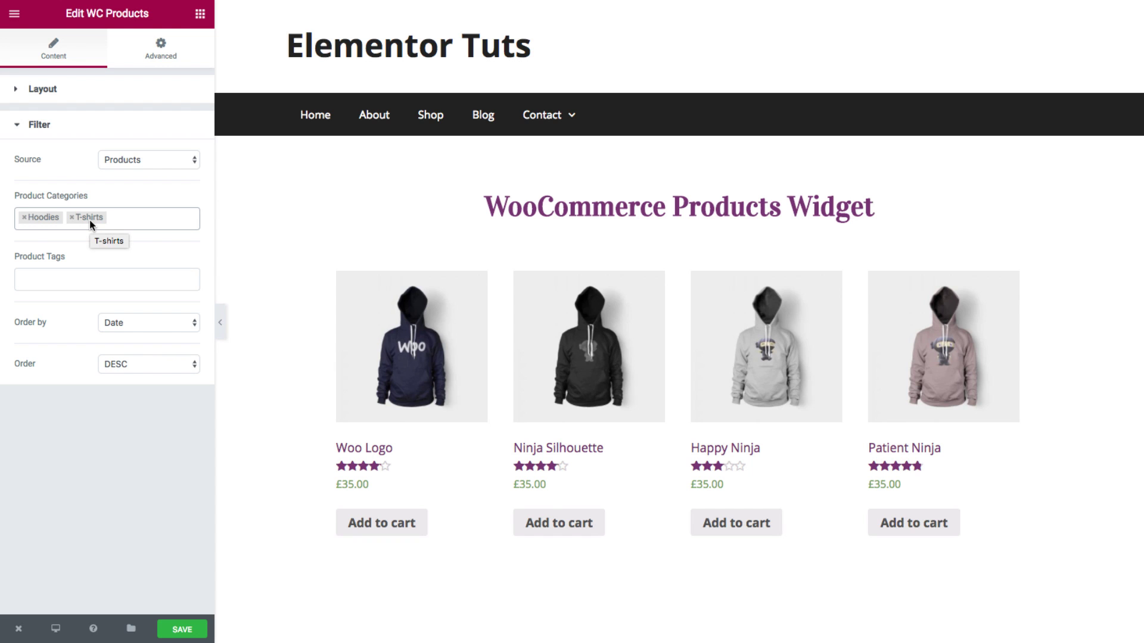
- Clear the Hoodies and T-shirts categories and add the fashion and camera product tags
left_click(71, 217)
left_click(27, 217)
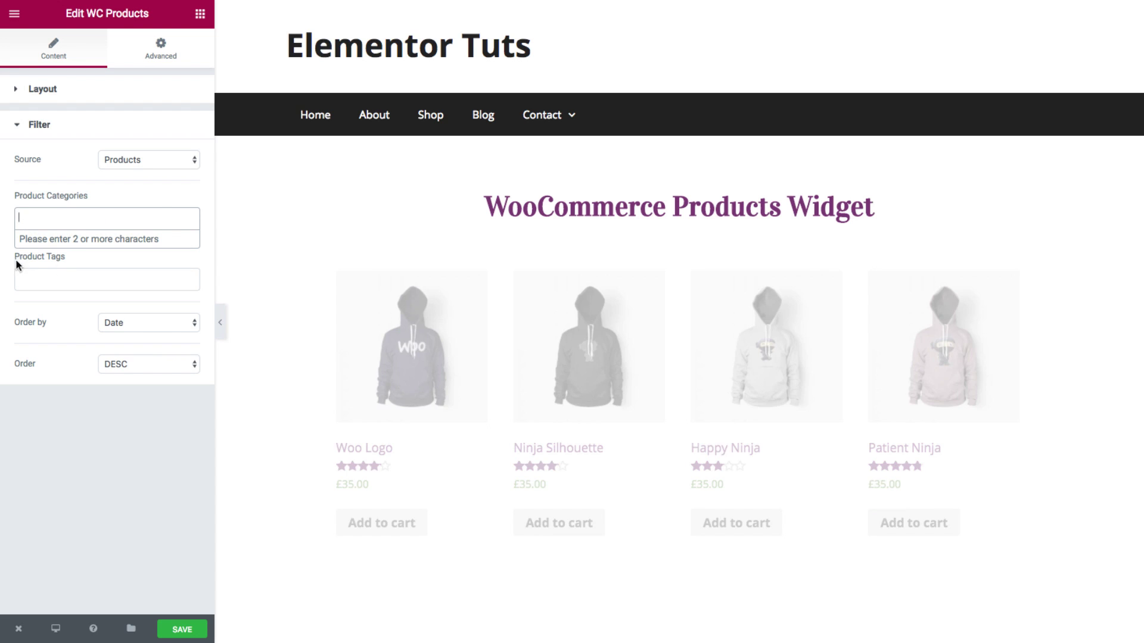
left_click(80, 275)
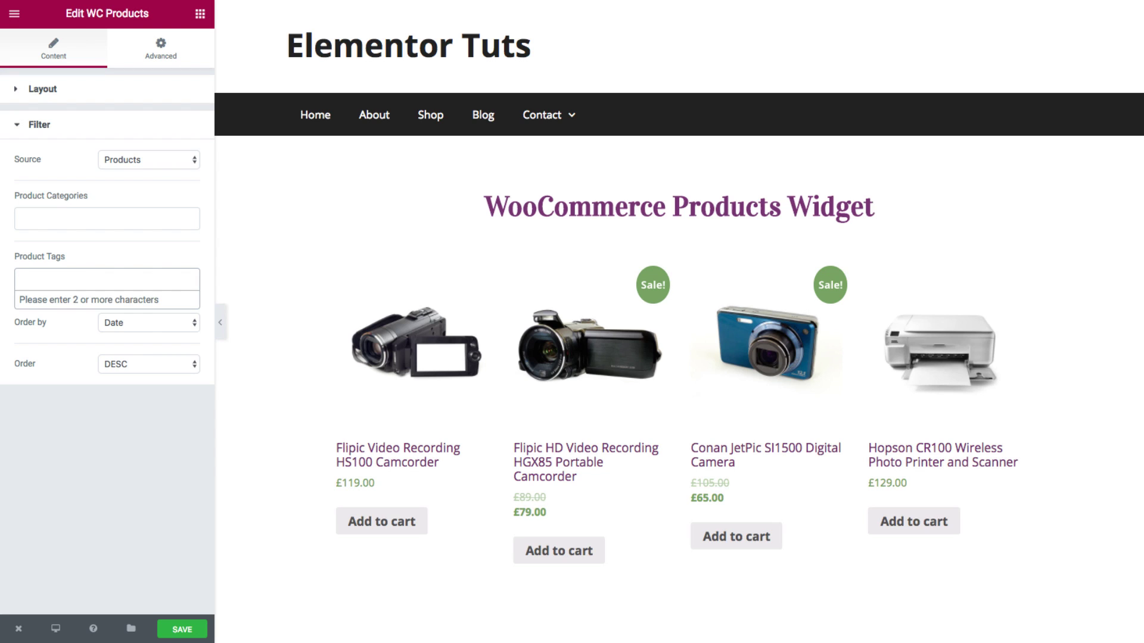
type("fashion")
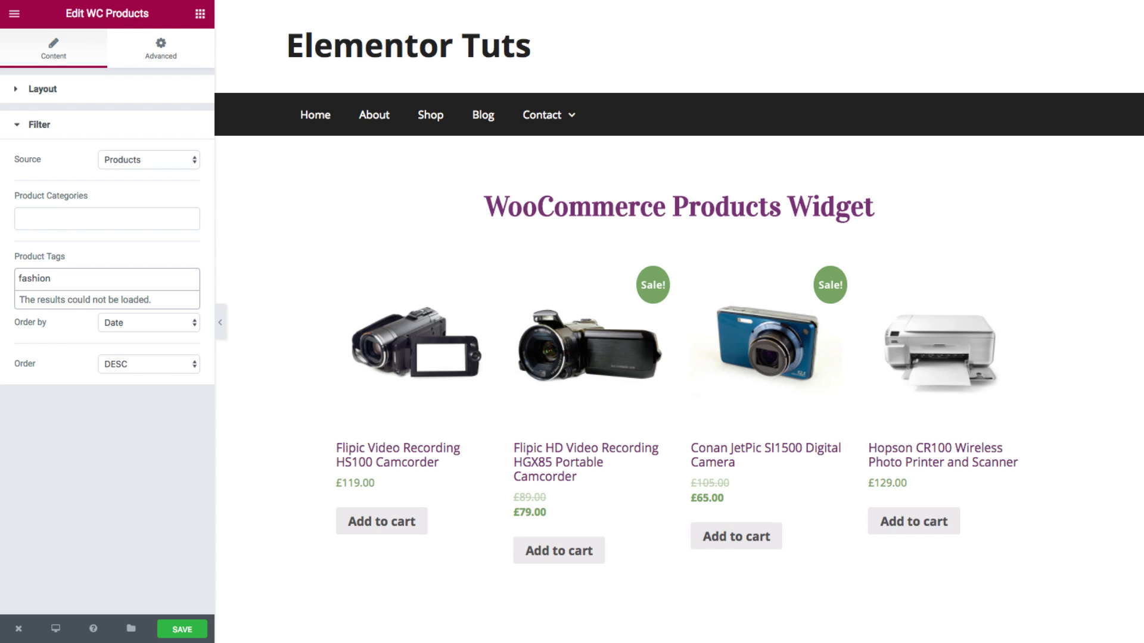
left_click(60, 302)
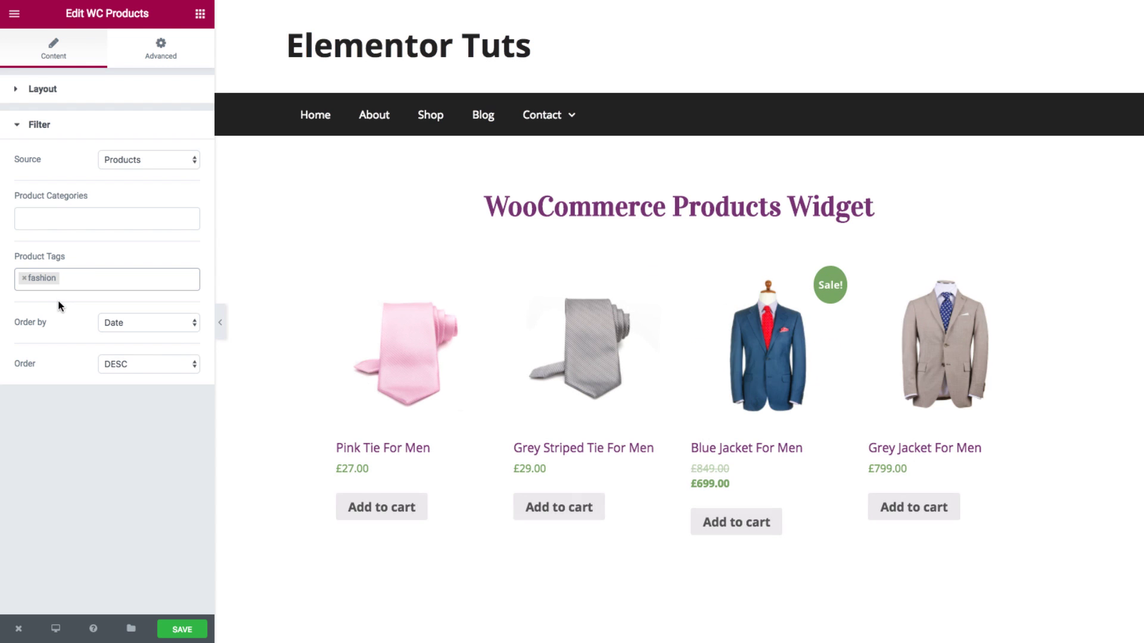
type("camera")
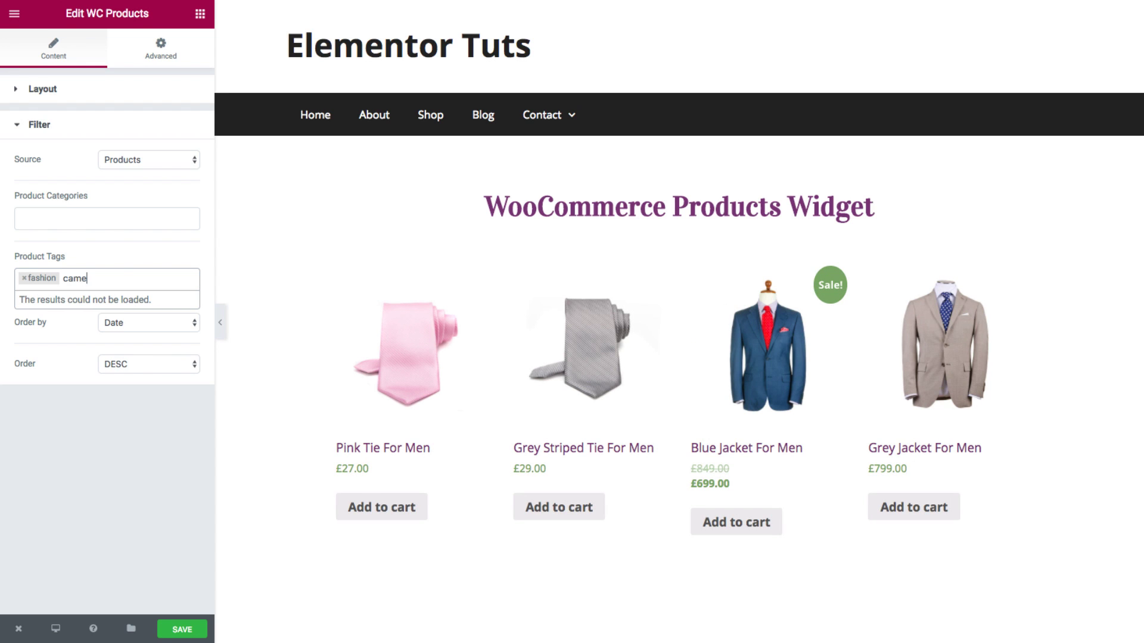
left_click(43, 303)
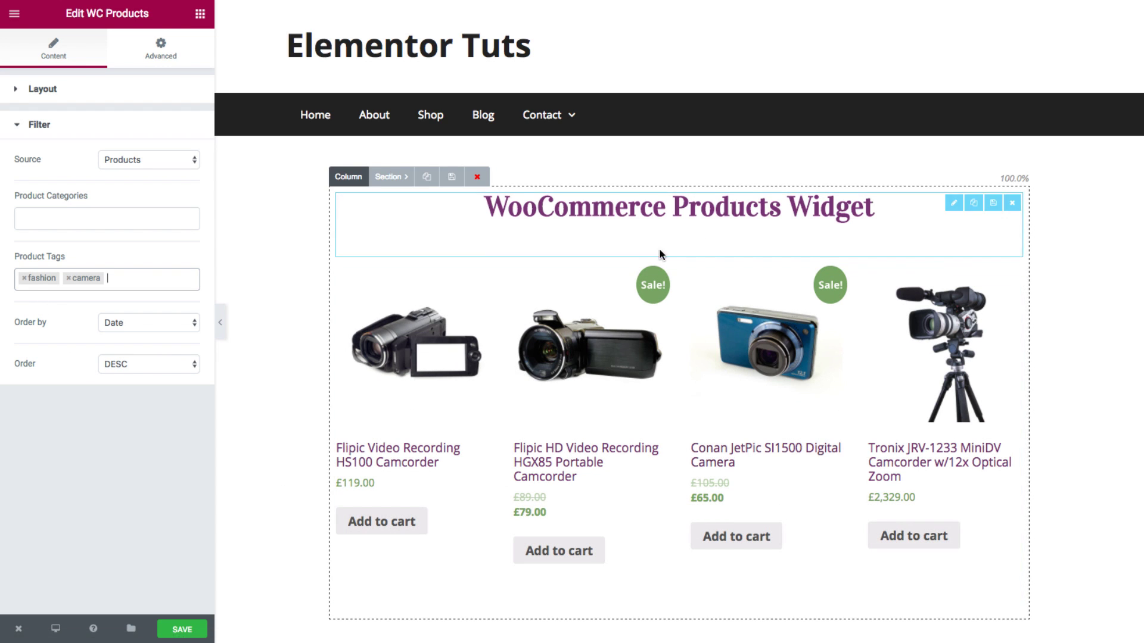
- Remove the camera and fashion tags so no tag filter remains
scroll(655, 256, "down", 2)
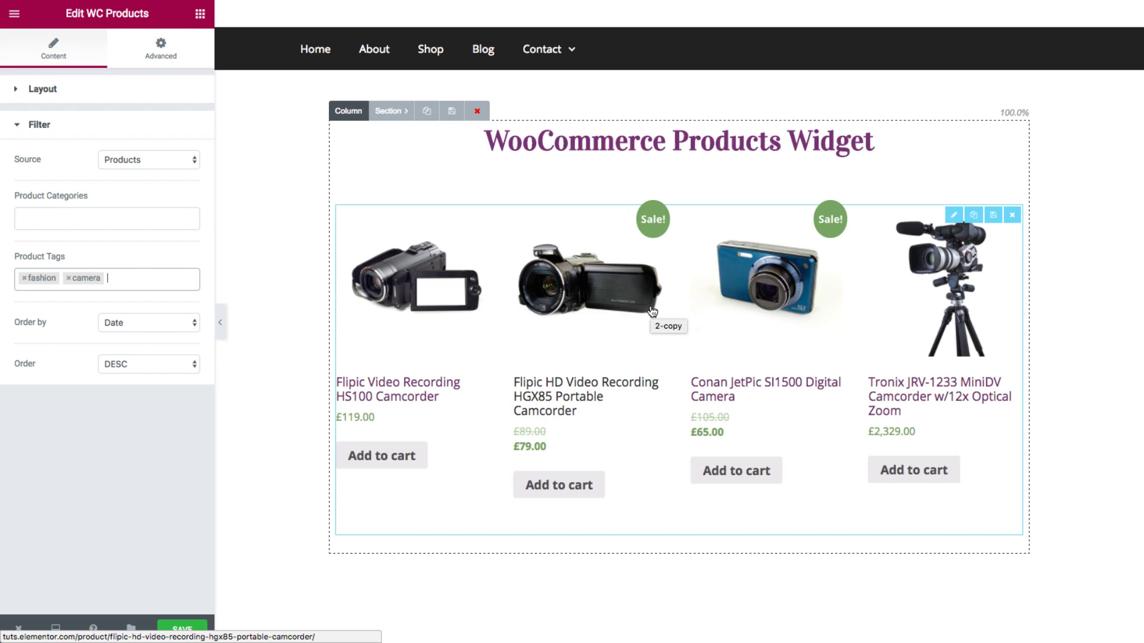
scroll(653, 311, "up", 2)
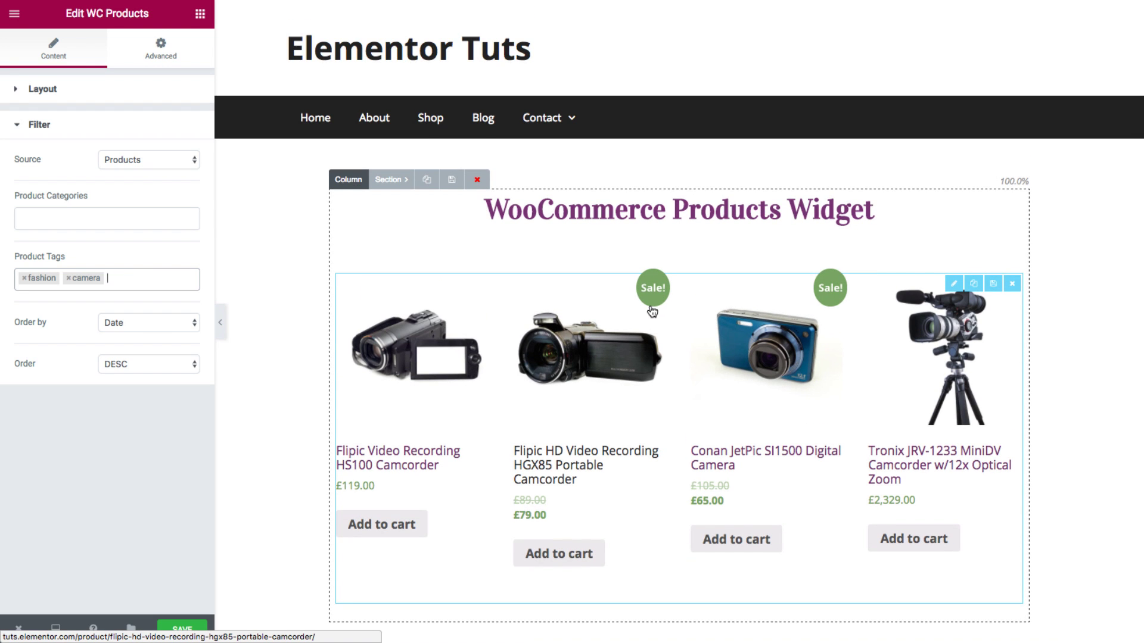
left_click(69, 278)
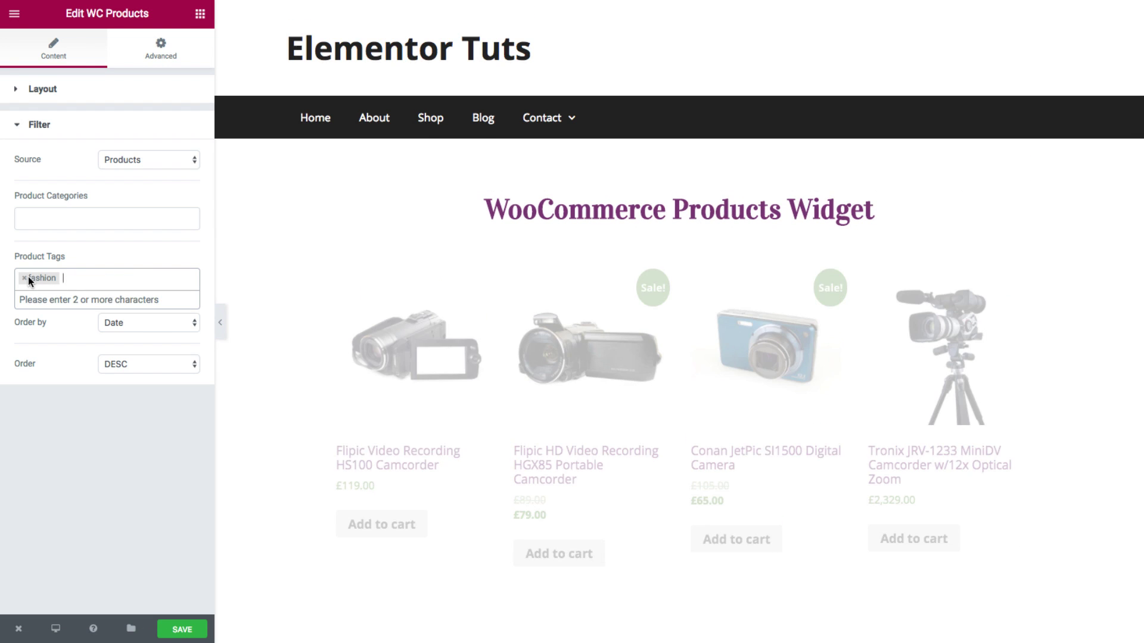
left_click(24, 278)
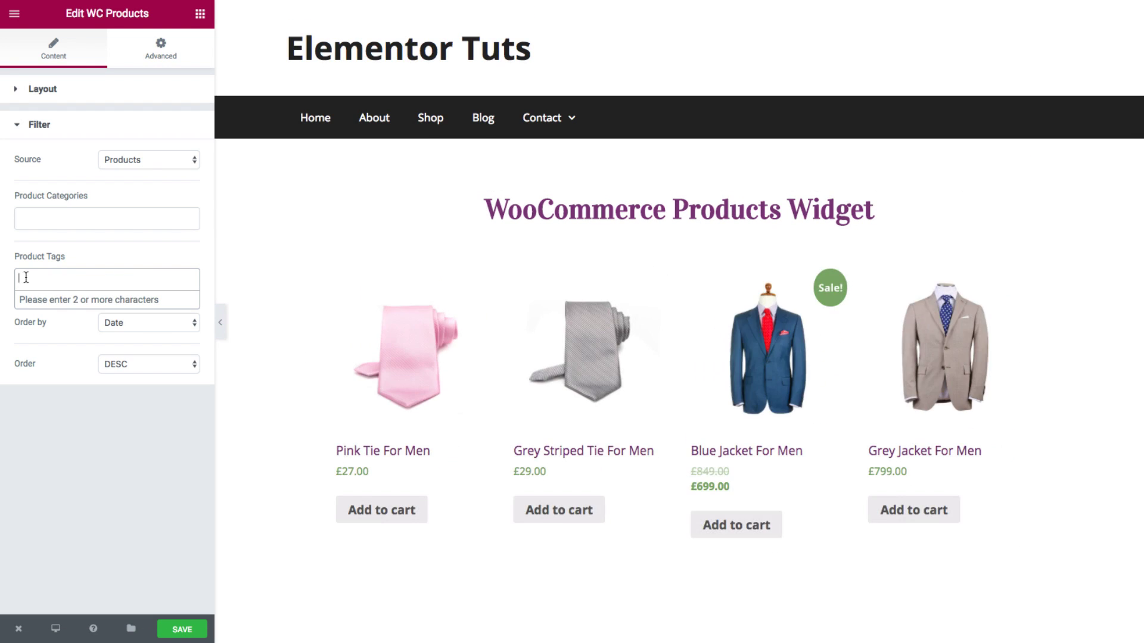
left_click(37, 338)
- Keep the ordering as Order by Date, Order DESC
left_click(112, 329)
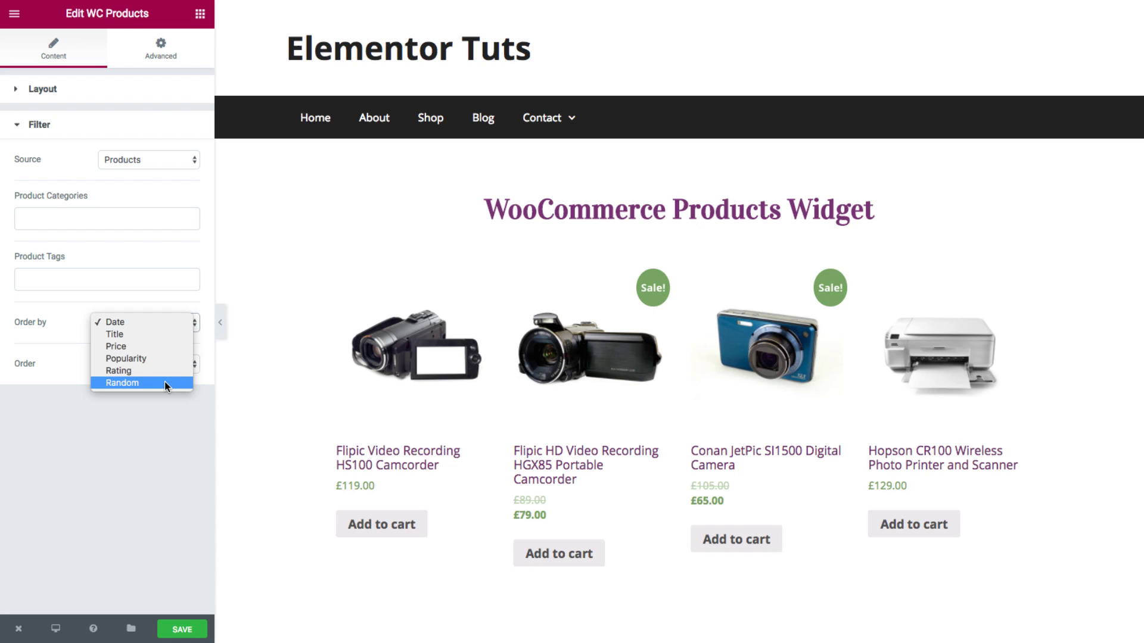
left_click(60, 349)
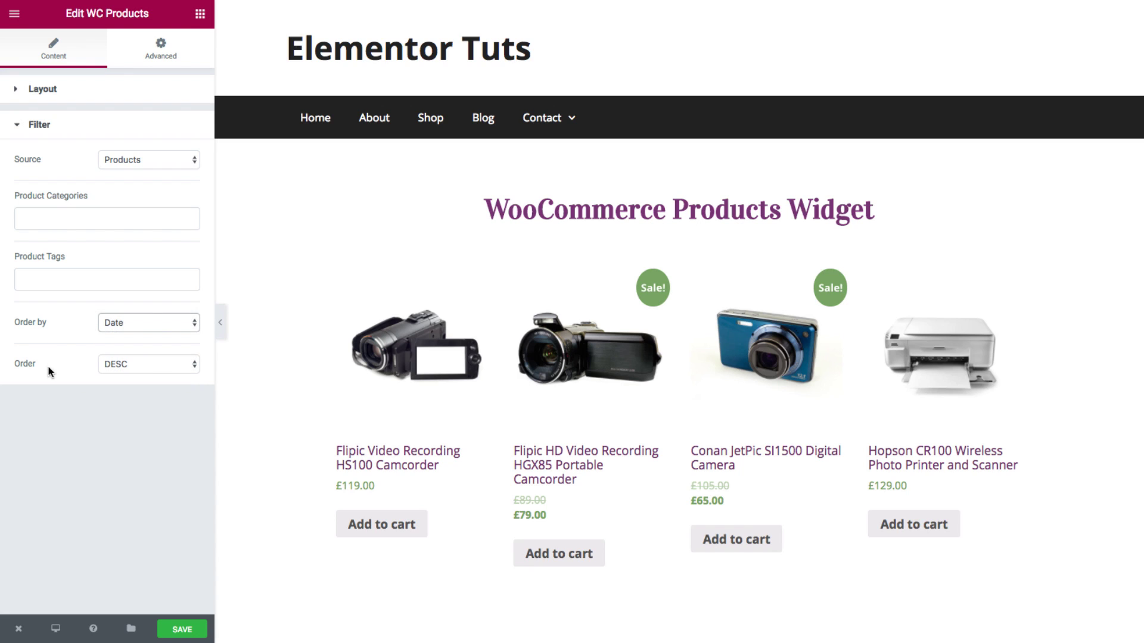
left_click(110, 369)
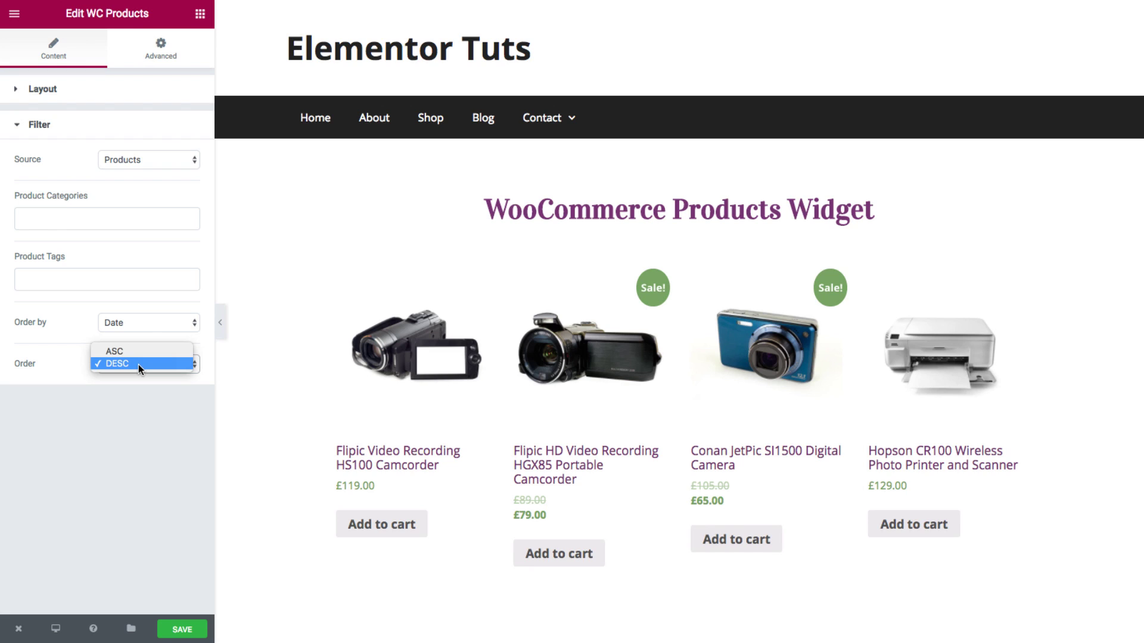
left_click(138, 363)
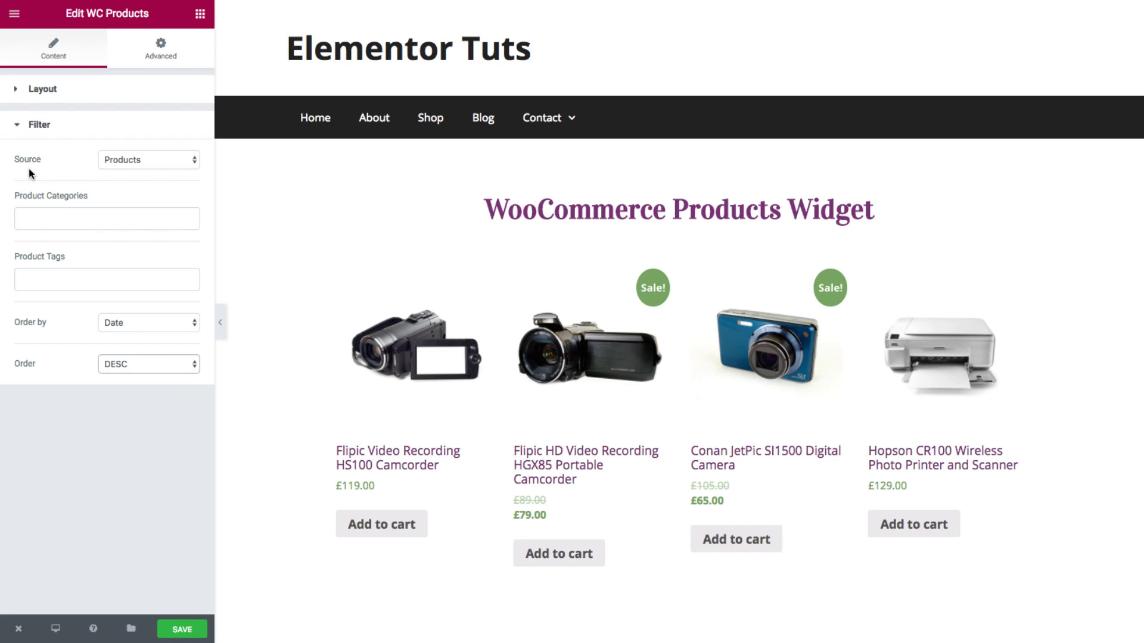
- Switch Source to Manual Selection and add Blue Jacket For Men via a 'blue jacket' search
left_click(126, 167)
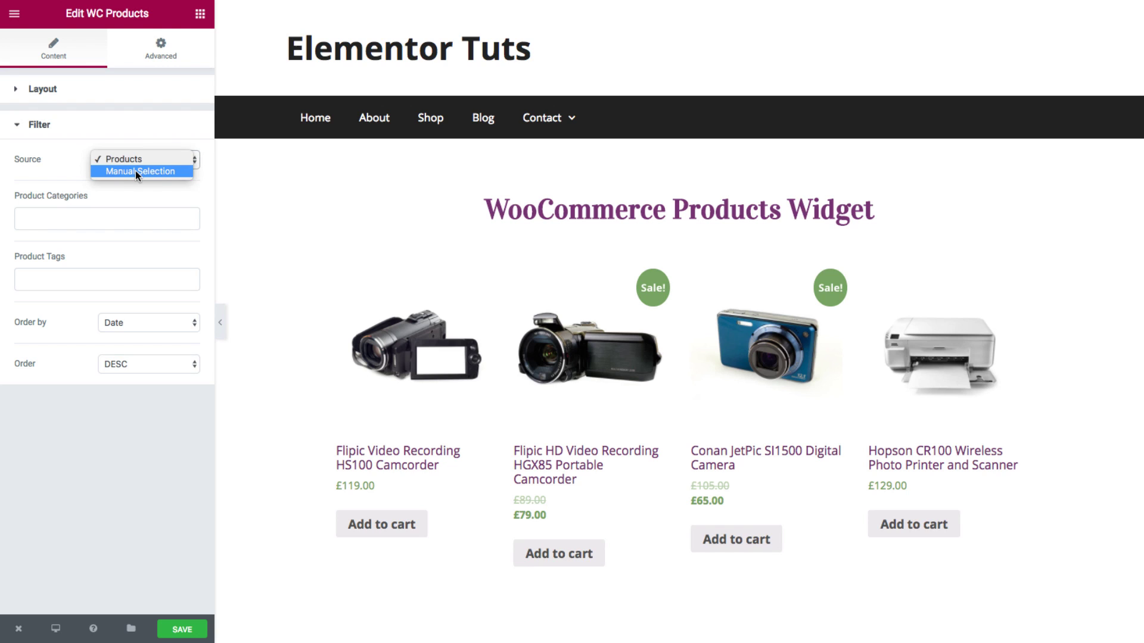
left_click(136, 172)
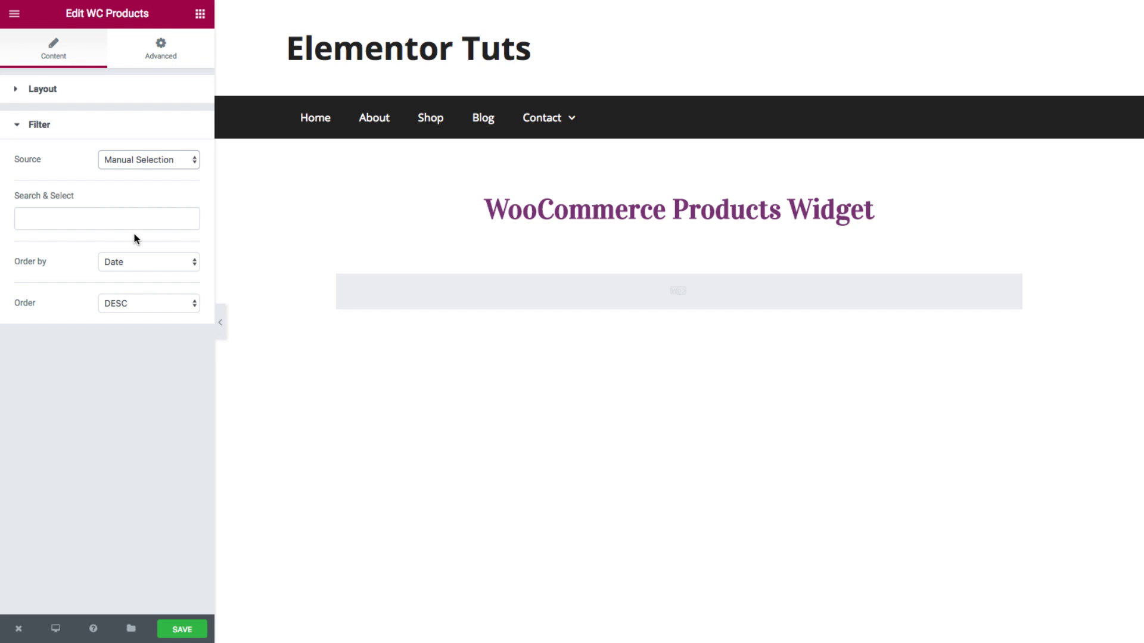
left_click(128, 217)
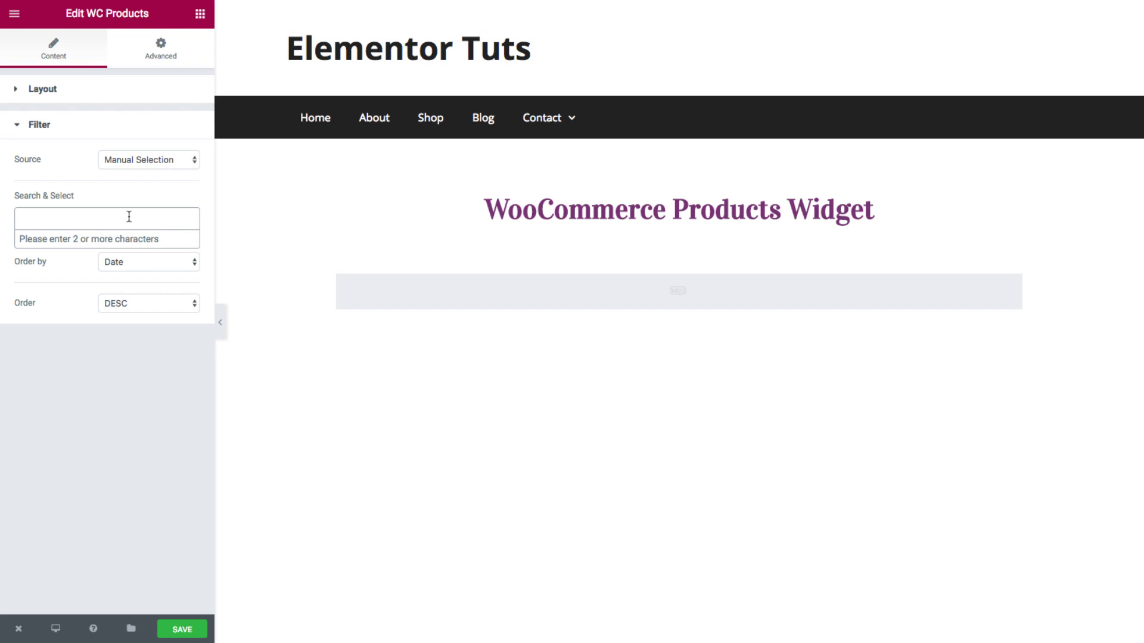
type("blu")
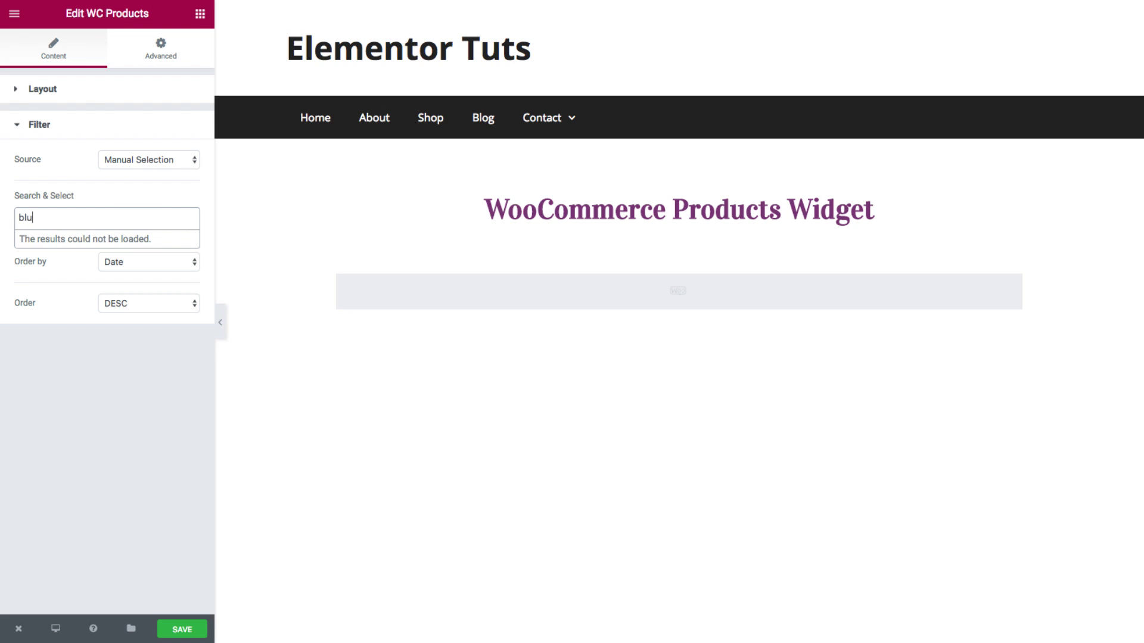
type("e jacket")
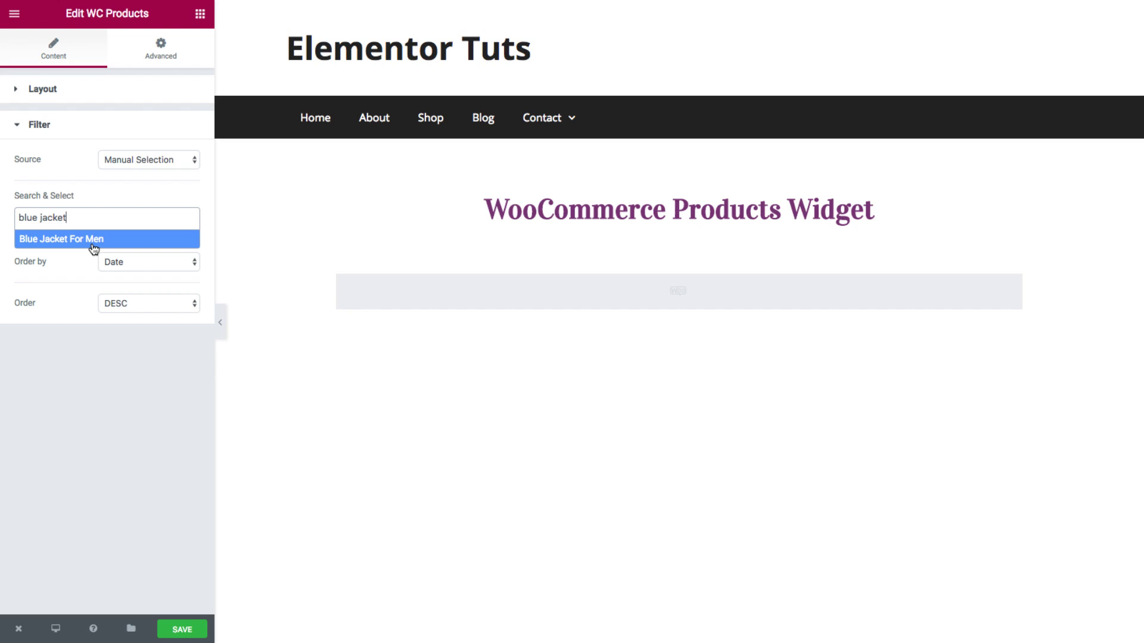
left_click(94, 240)
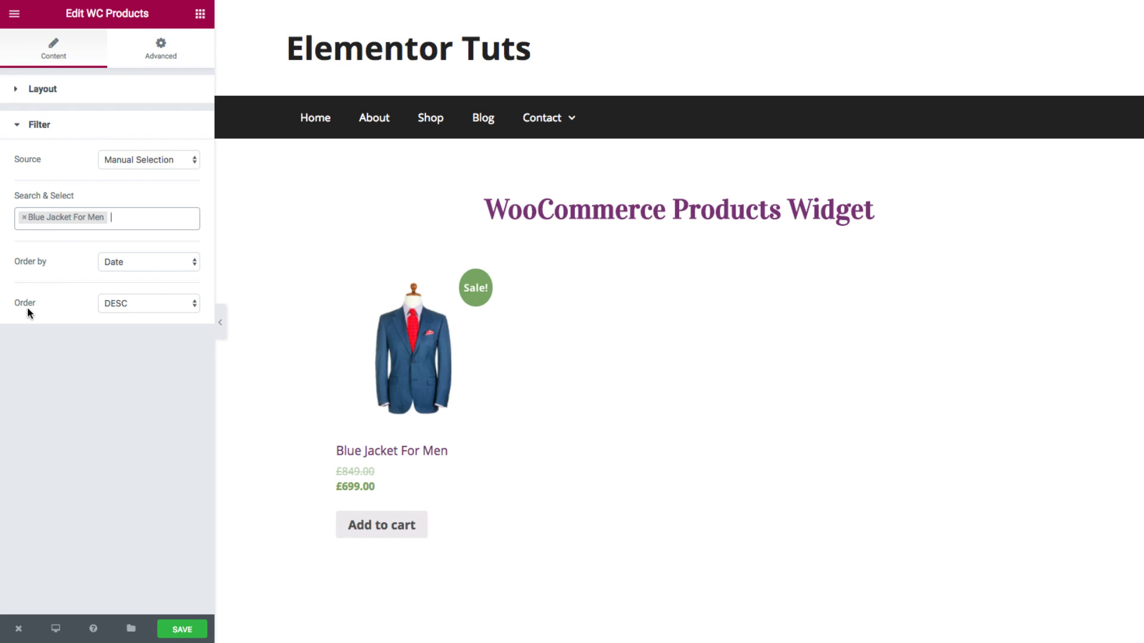
- Leave the sorting at Date, descending
left_click(104, 265)
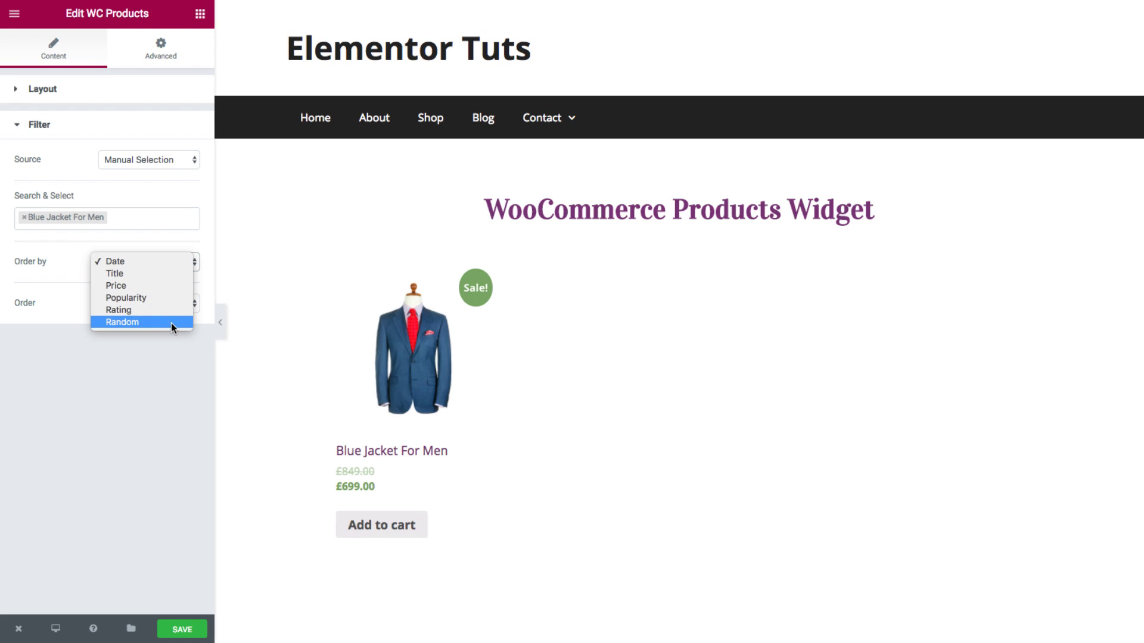
left_click(63, 303)
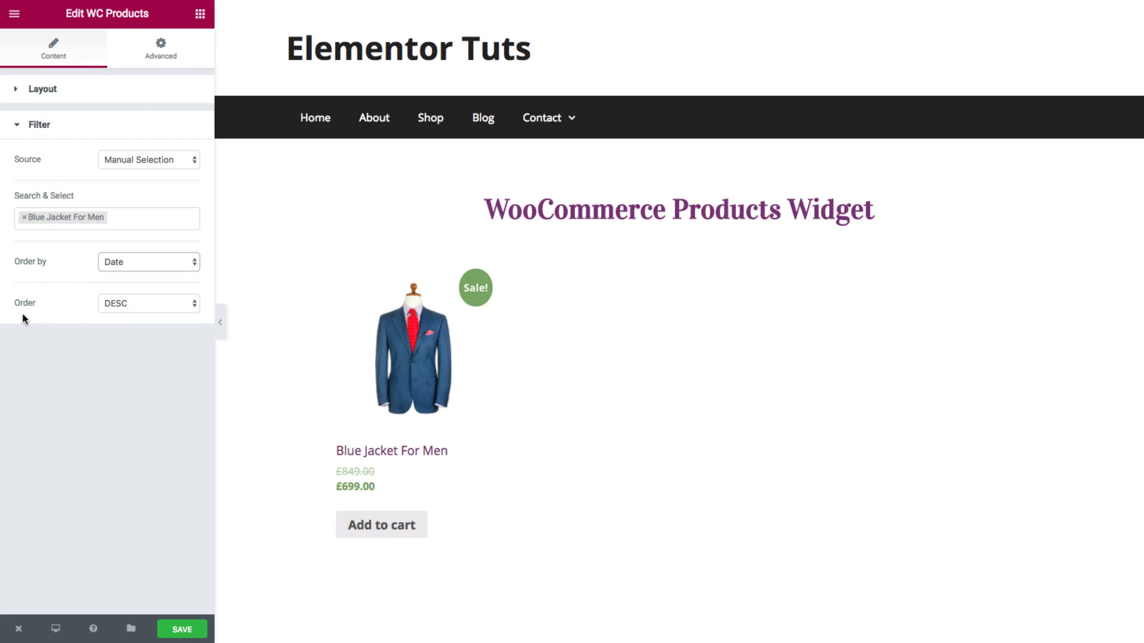
left_click(119, 300)
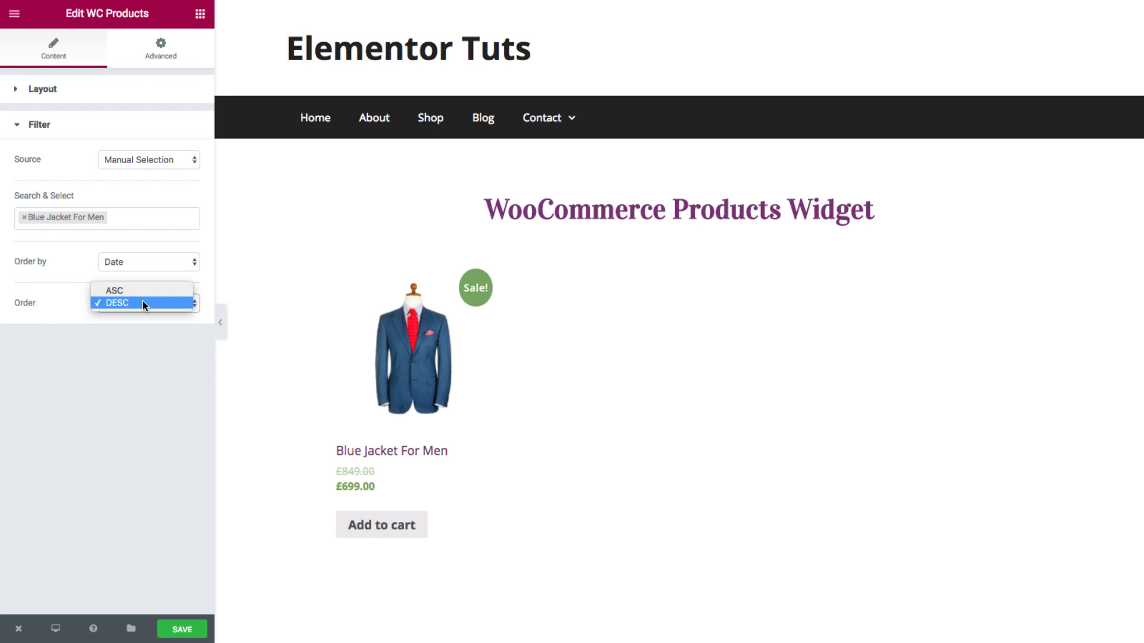
left_click(95, 306)
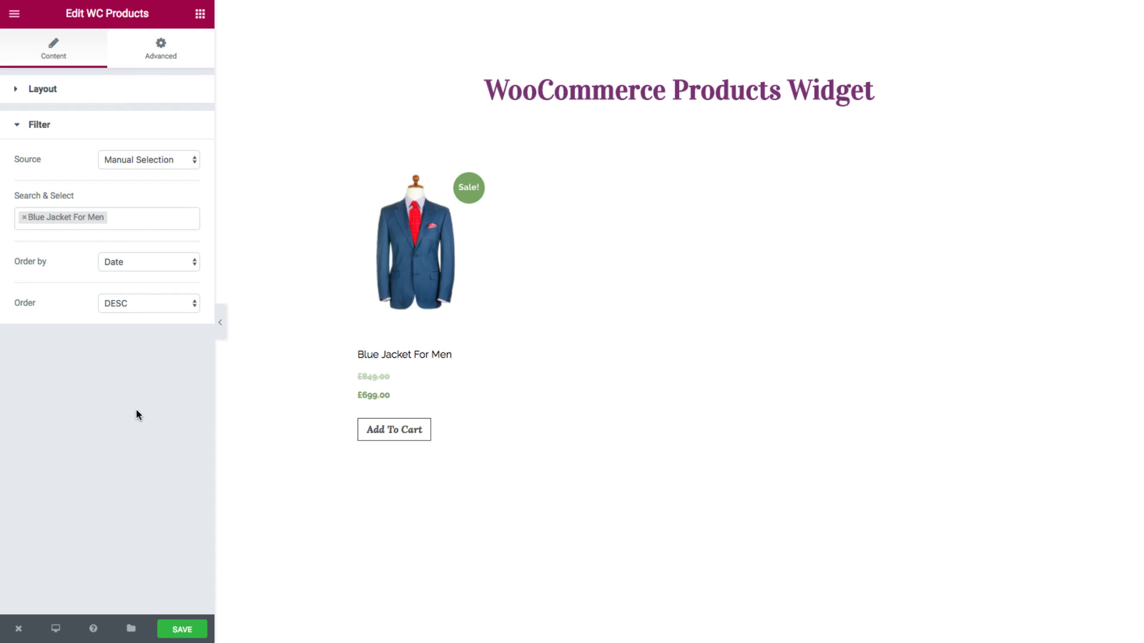
- Select the Recent Products widget and show its Filter settings
scroll(277, 504, "down", 5)
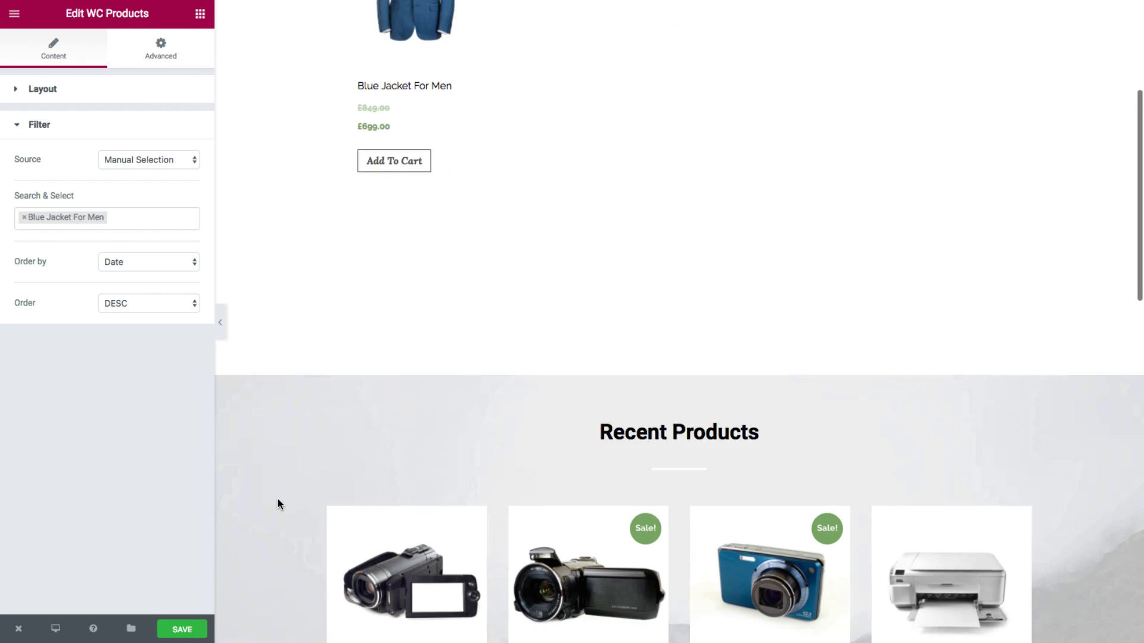
scroll(277, 500, "down", 5)
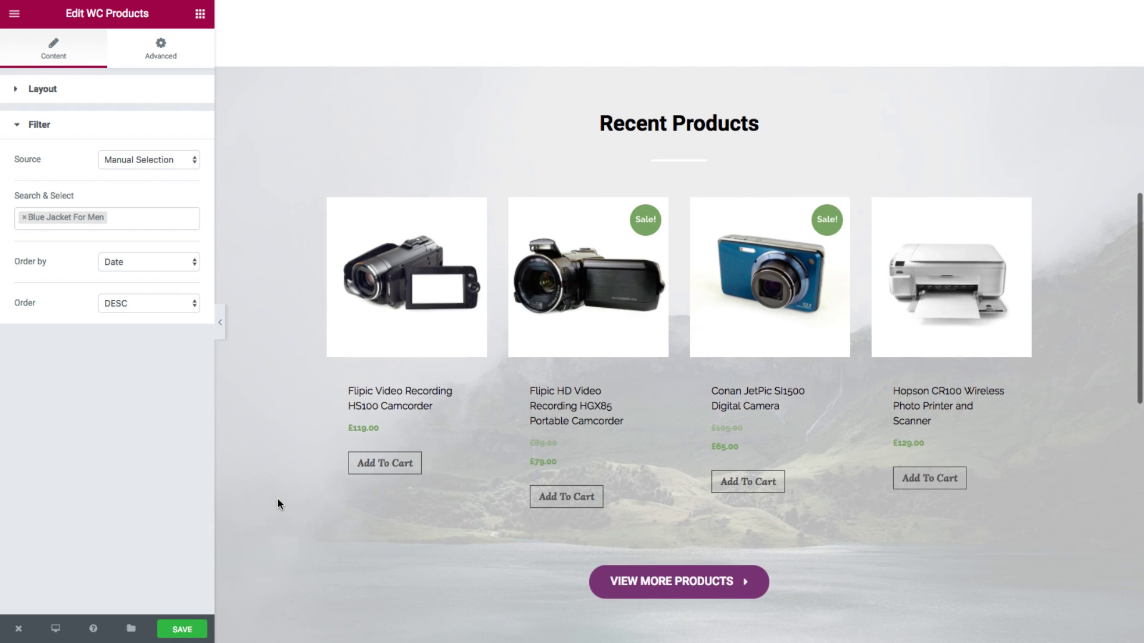
scroll(277, 499, "down", 1)
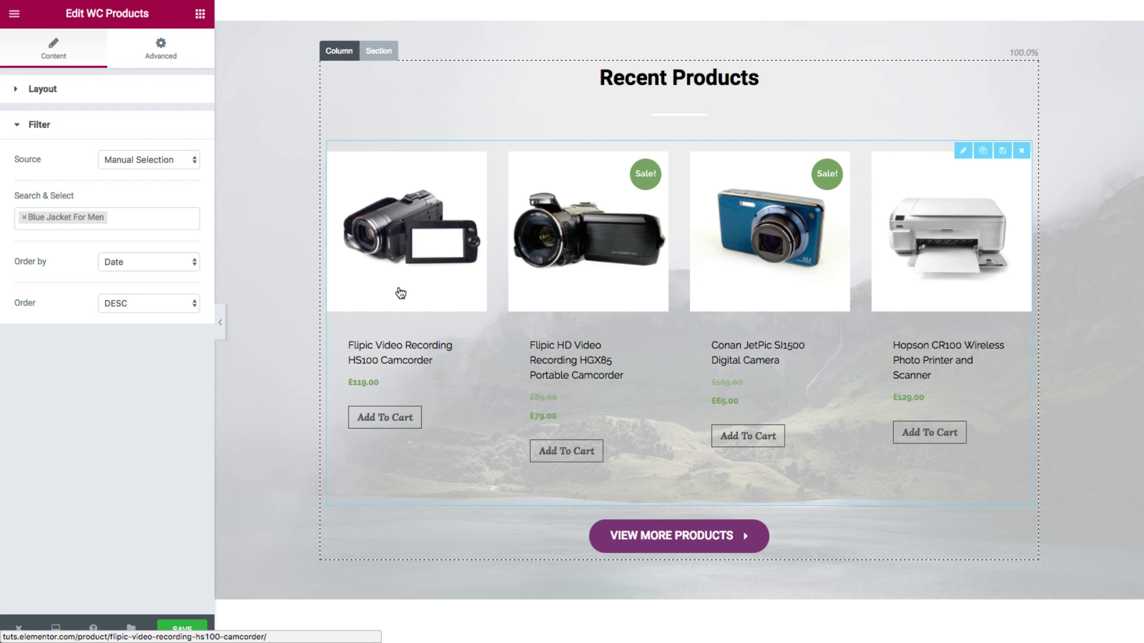
left_click(411, 300)
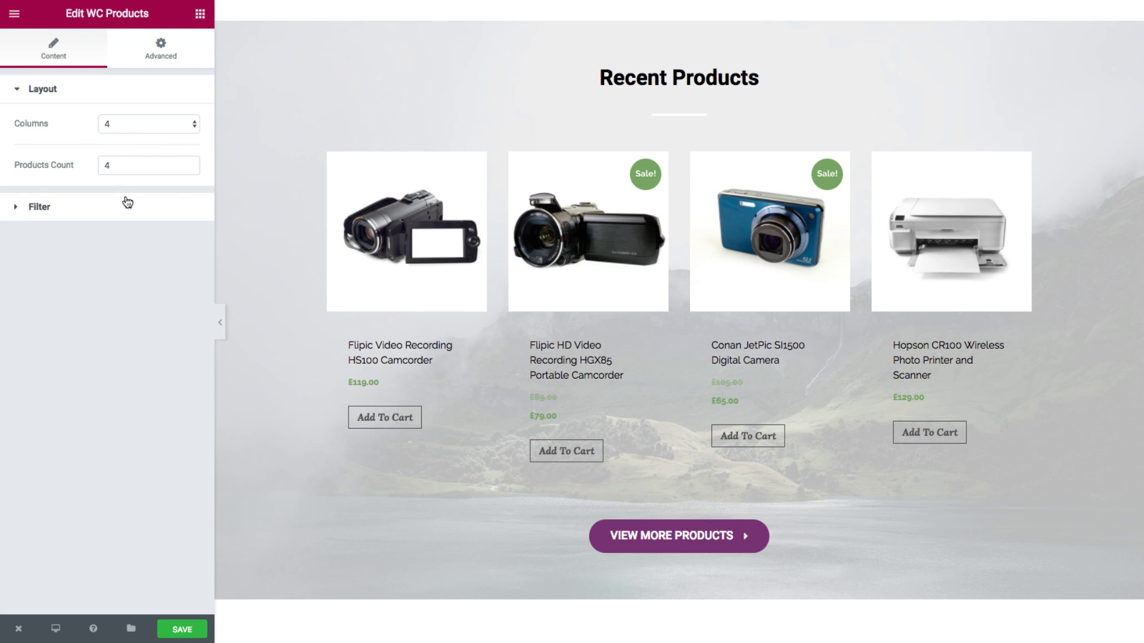
left_click(128, 202)
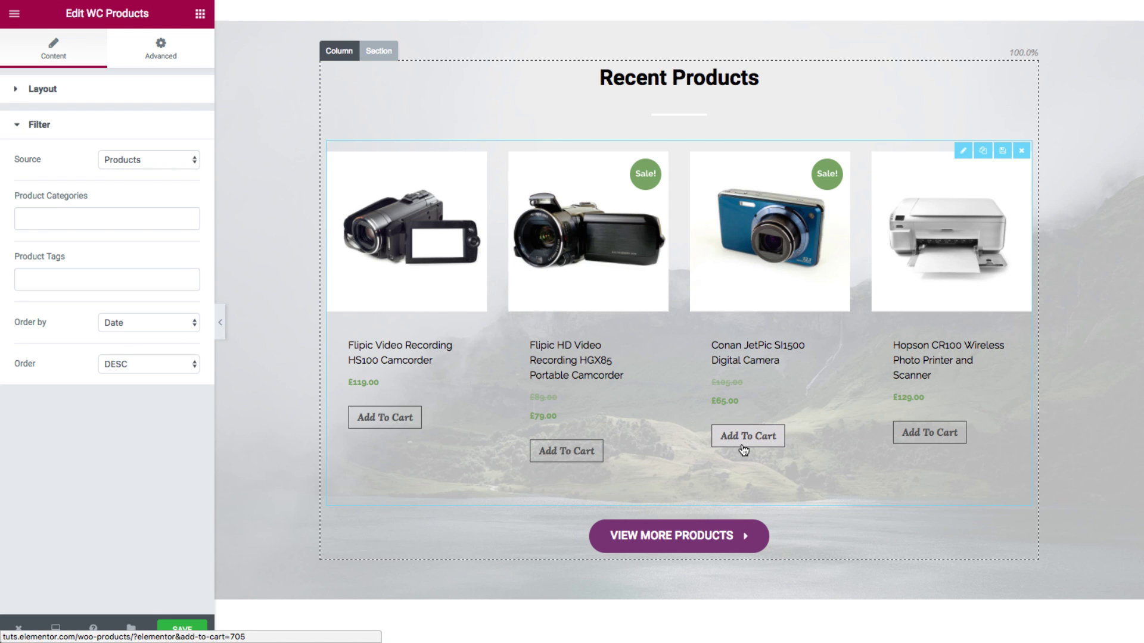
- Select the Wedding Colection products widget and show its Filter settings, which use the Suits category
scroll(743, 450, "down", 6)
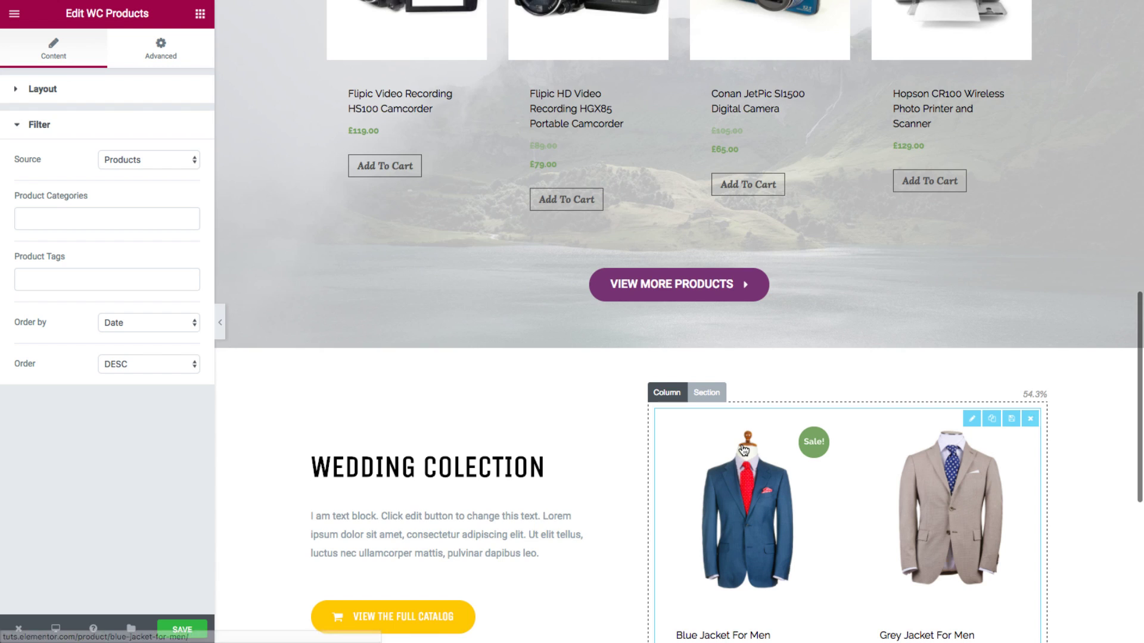
scroll(744, 446, "down", 2)
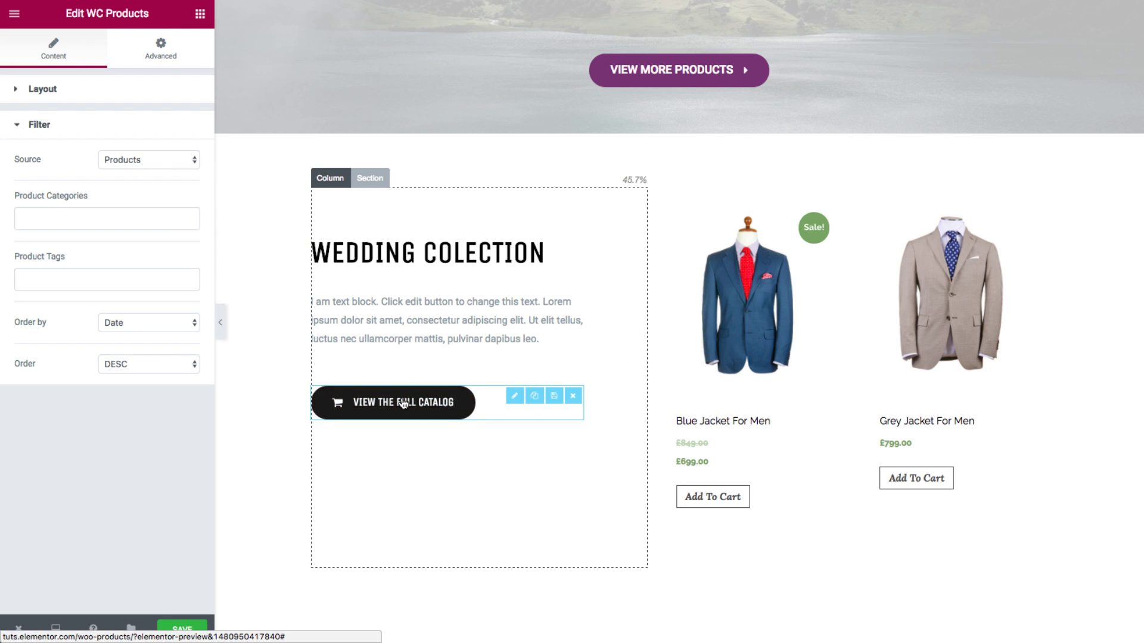
left_click(833, 310)
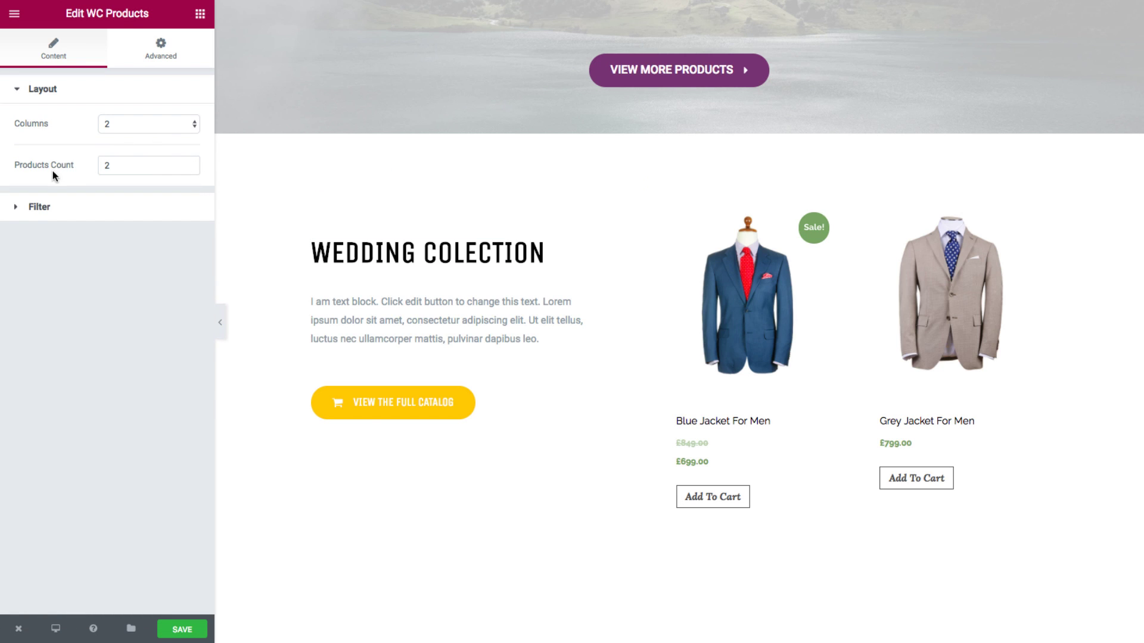
left_click(170, 207)
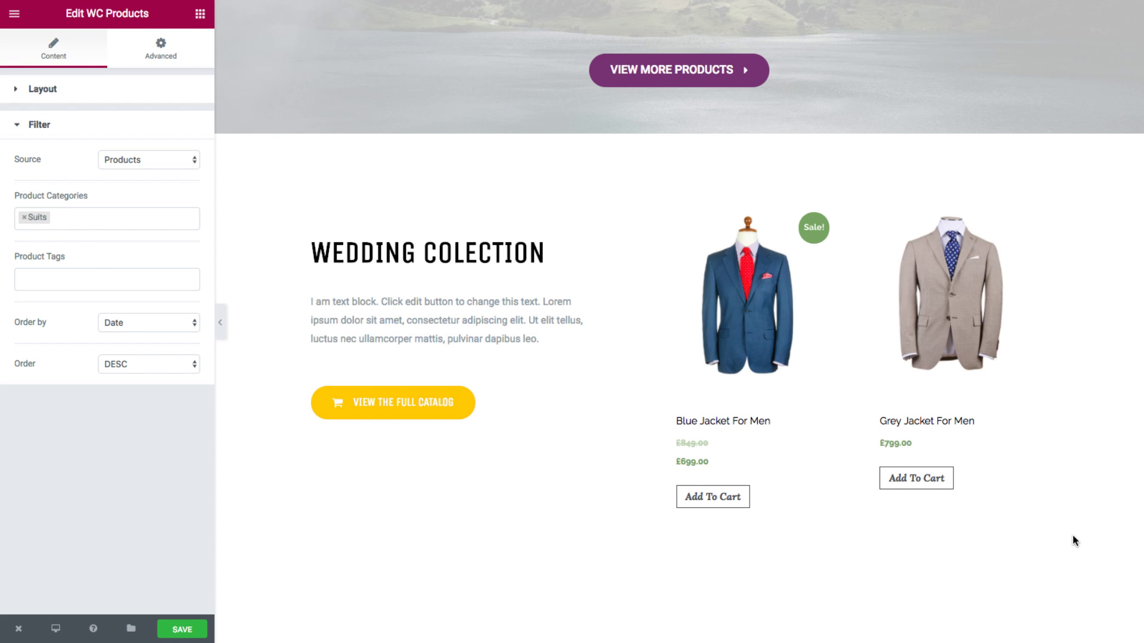
scroll(1073, 534, "up", 1)
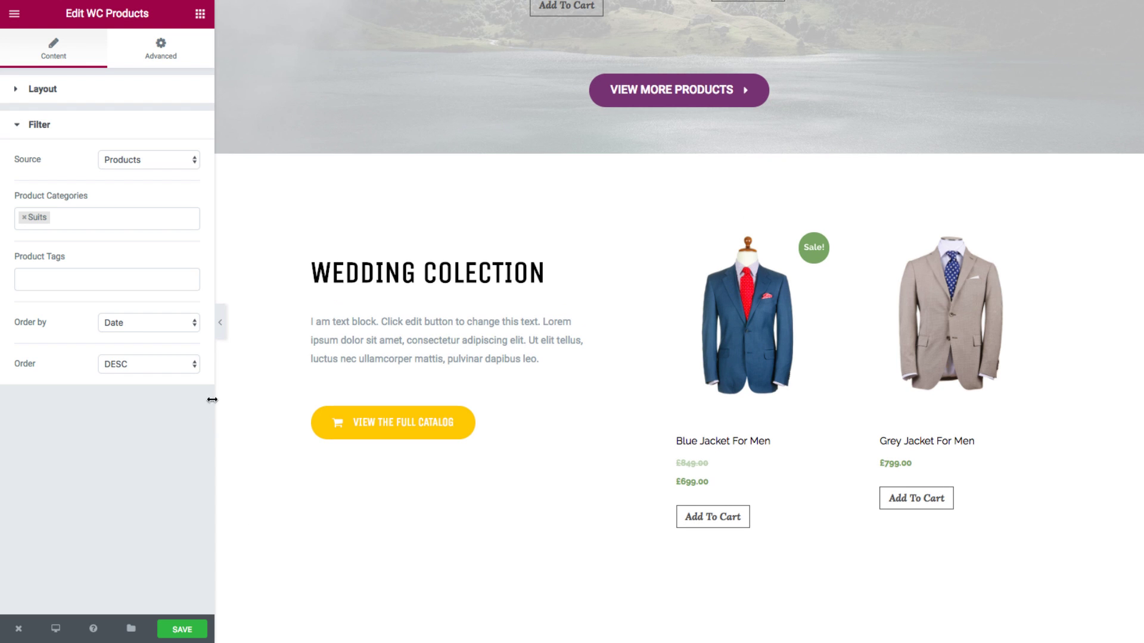
- Collapse the Elementor sidebar to preview the page at full width
left_click(218, 320)
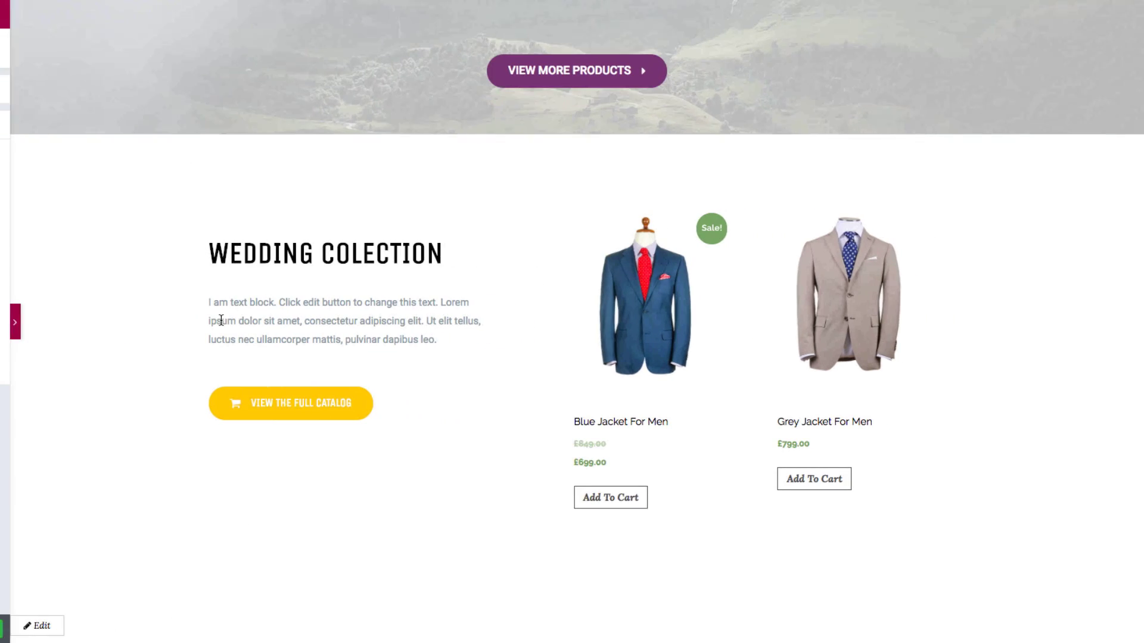